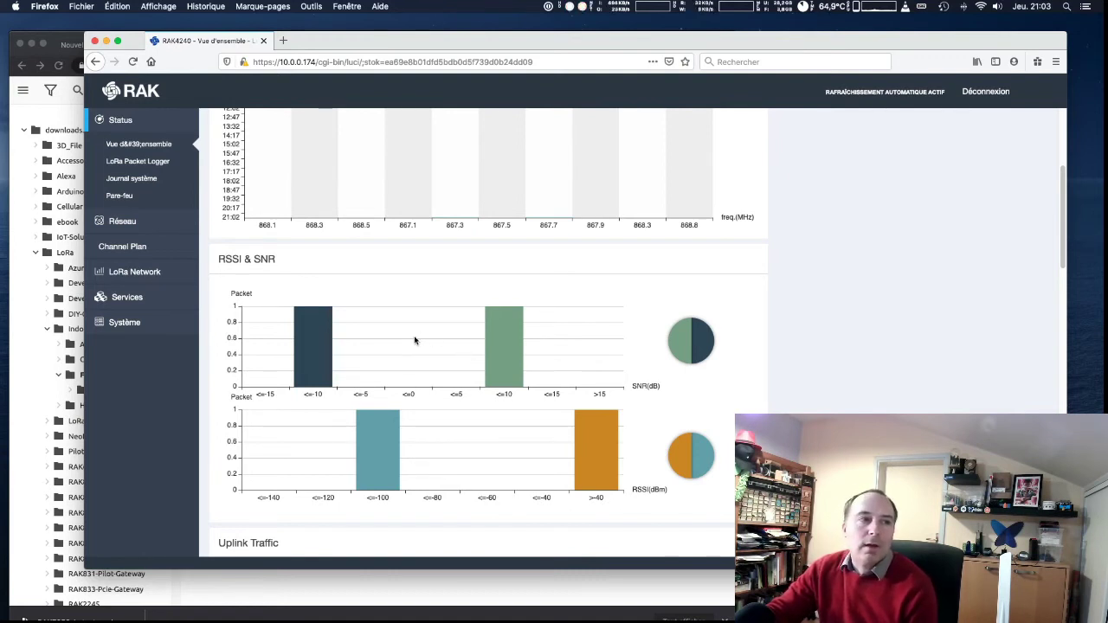
Examine the RSSI & SNR, Uplink Traffic and Downlink Traffic charts on the gateway's status overview.
{"action": "mouse_move", "coordinate": [501, 327]}
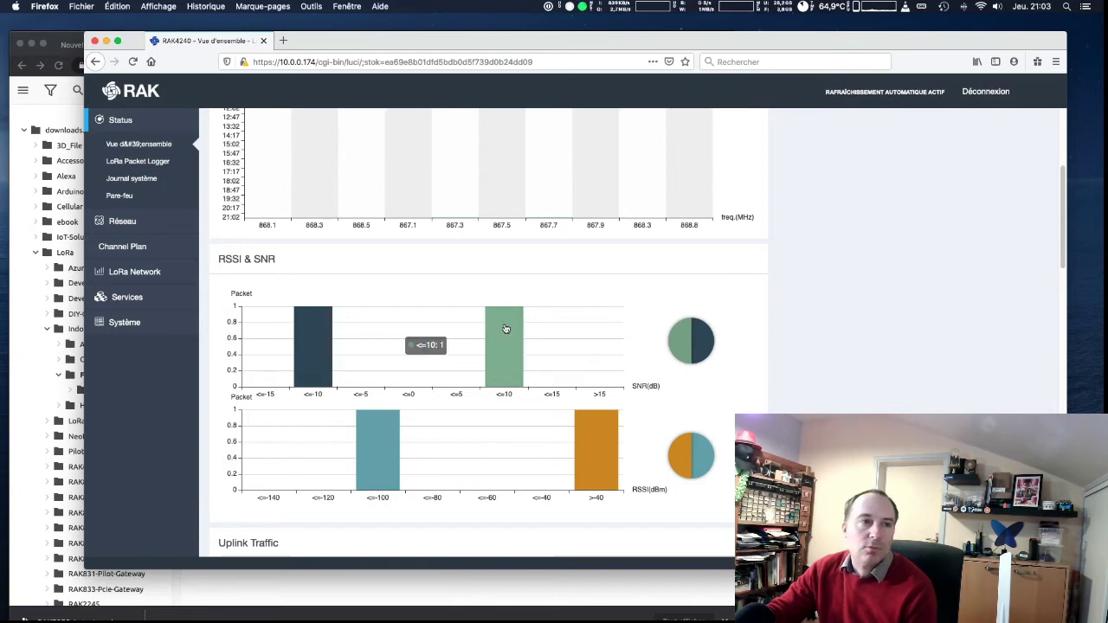
{"action": "scroll", "coordinate": [500, 328], "scroll_direction": "down", "scroll_amount": 1}
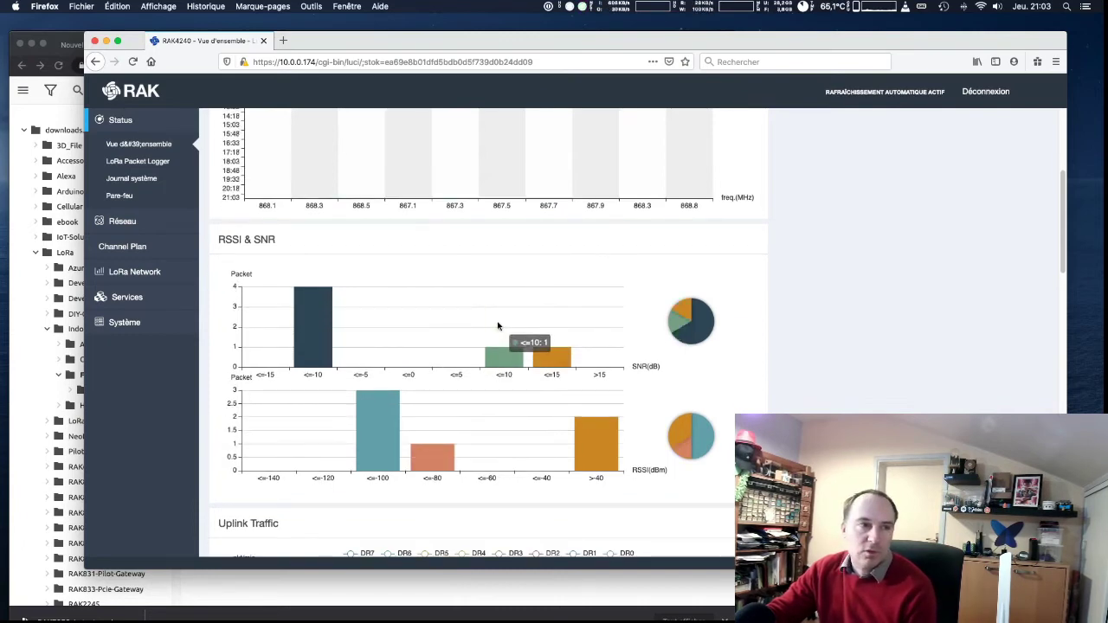
{"action": "scroll", "coordinate": [489, 346], "scroll_direction": "down", "scroll_amount": 2}
{"action": "scroll", "coordinate": [483, 353], "scroll_direction": "down", "scroll_amount": 6}
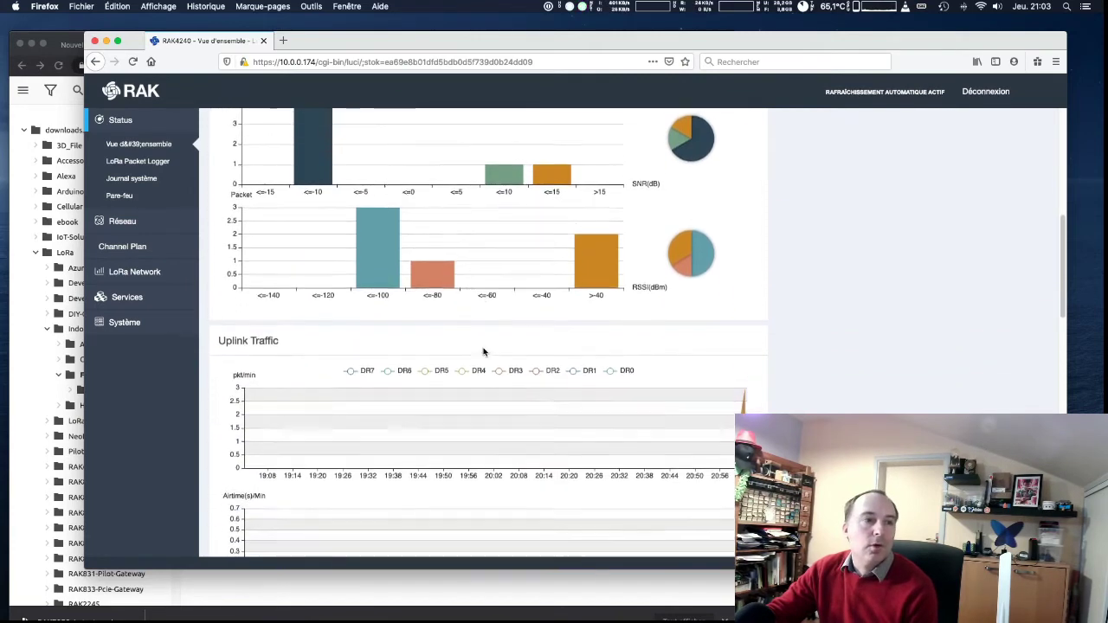
{"action": "scroll", "coordinate": [498, 316], "scroll_direction": "down", "scroll_amount": 2}
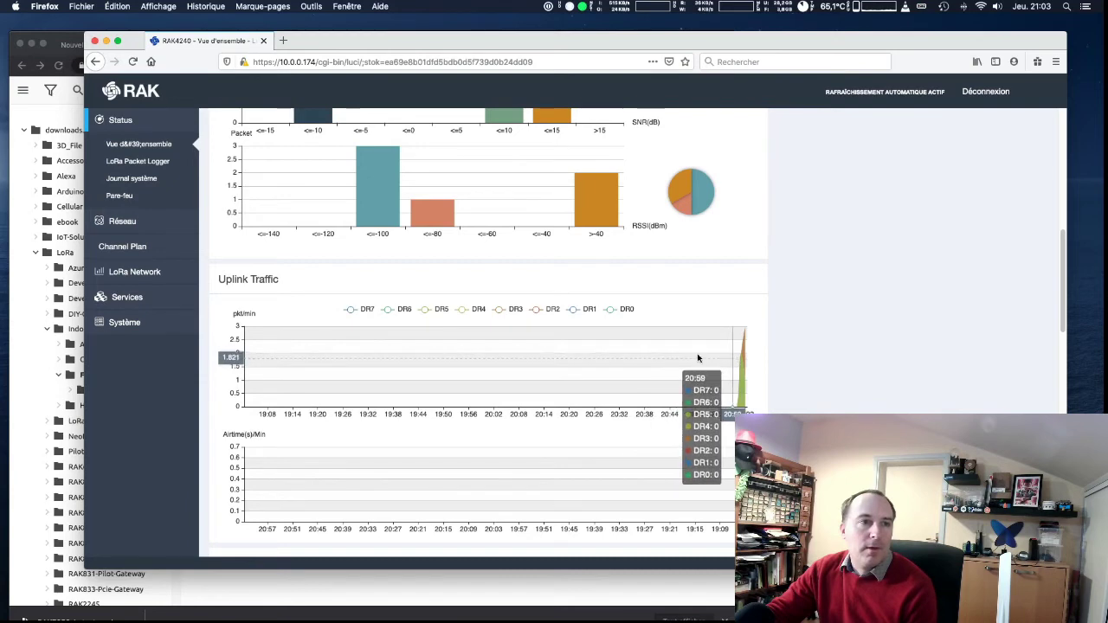
{"action": "scroll", "coordinate": [632, 364], "scroll_direction": "down", "scroll_amount": 9}
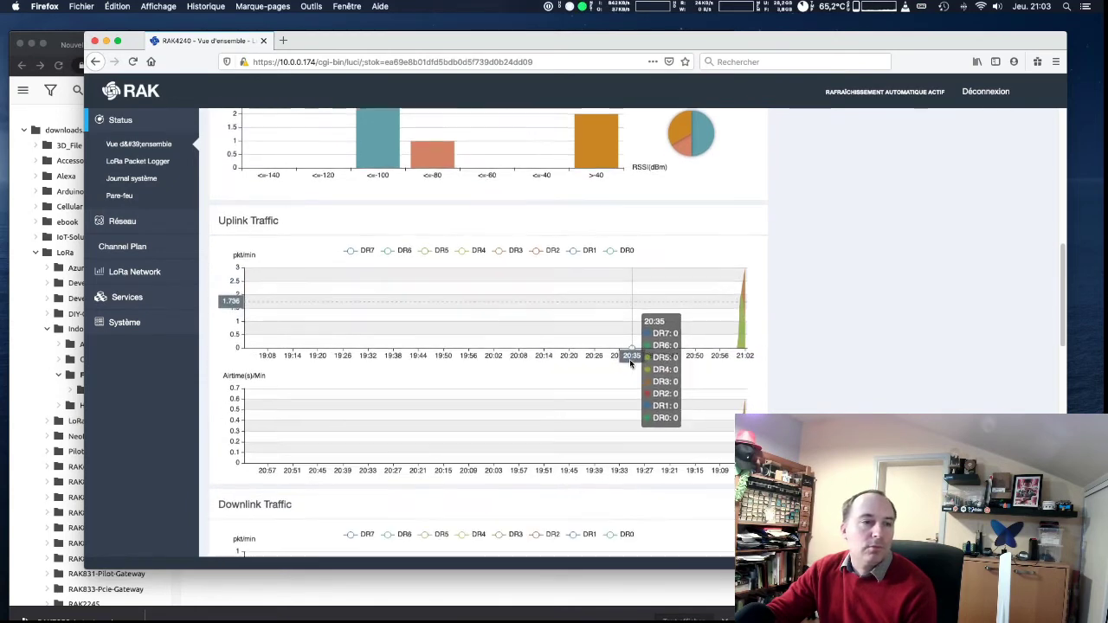
{"action": "scroll", "coordinate": [631, 363], "scroll_direction": "down", "scroll_amount": 6}
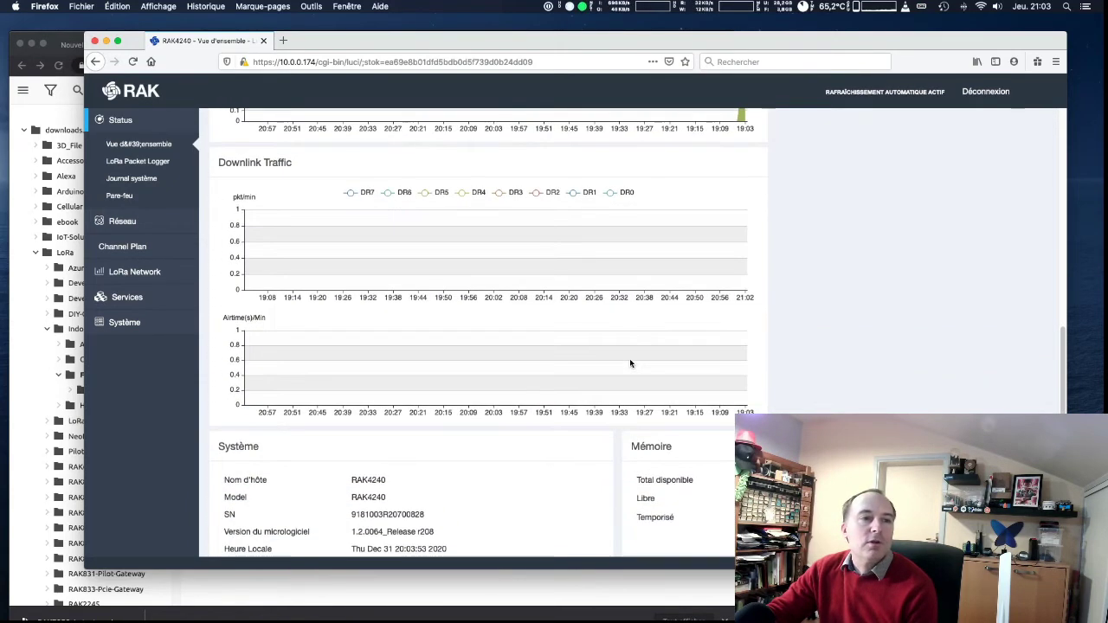
{"action": "scroll", "coordinate": [629, 362], "scroll_direction": "down", "scroll_amount": 5}
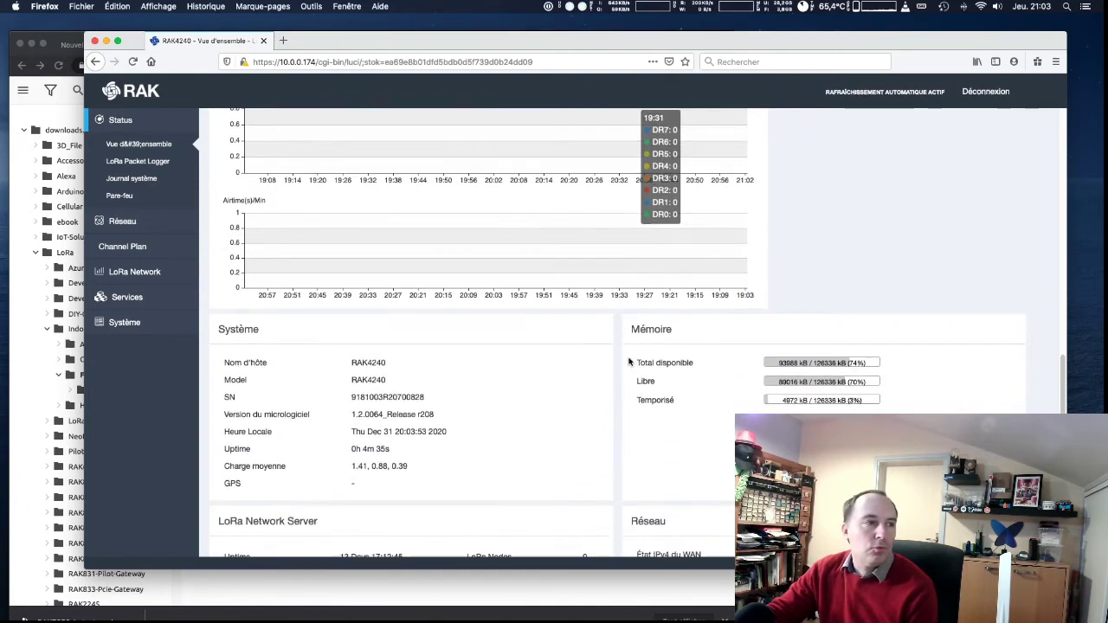
Examine the overview's system, memory, LoRa Network Server, network, cellular and wireless status sections.
{"action": "scroll", "coordinate": [629, 362], "scroll_direction": "up", "scroll_amount": 20}
{"action": "scroll", "coordinate": [629, 362], "scroll_direction": "down", "scroll_amount": 20}
{"action": "scroll", "coordinate": [630, 362], "scroll_direction": "down", "scroll_amount": 6}
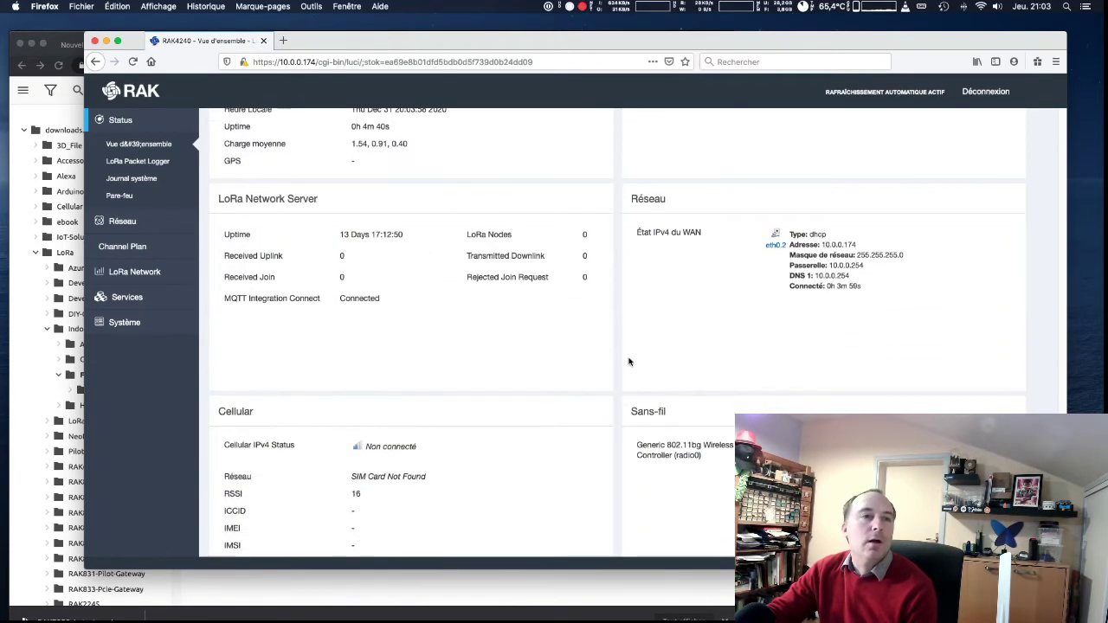
{"action": "scroll", "coordinate": [629, 362], "scroll_direction": "up", "scroll_amount": 10}
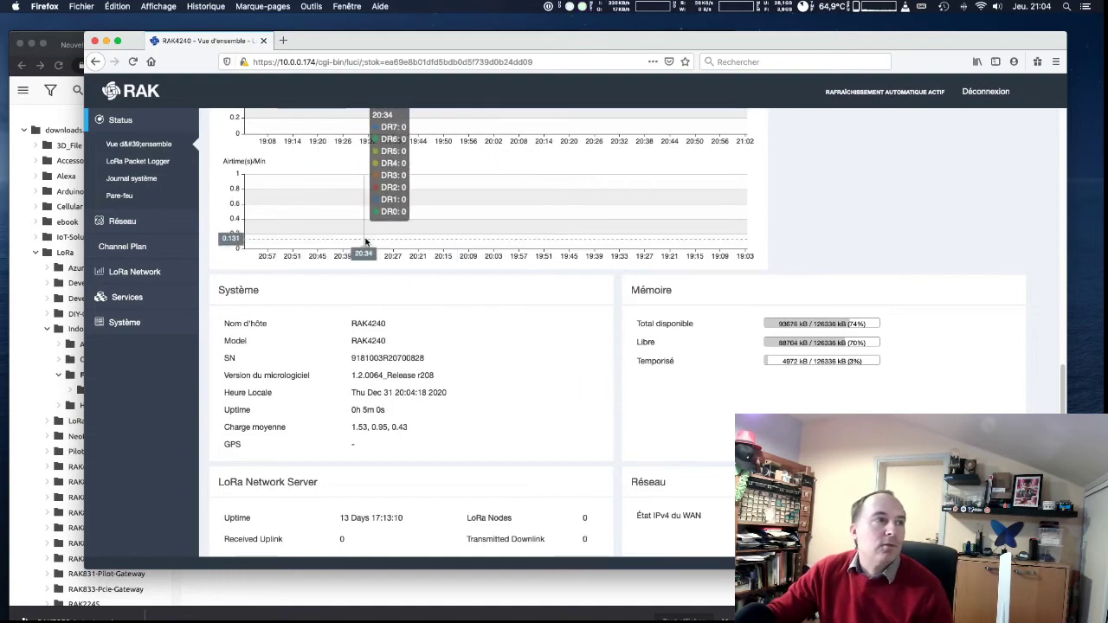
{"action": "scroll", "coordinate": [485, 233], "scroll_direction": "up", "scroll_amount": 5}
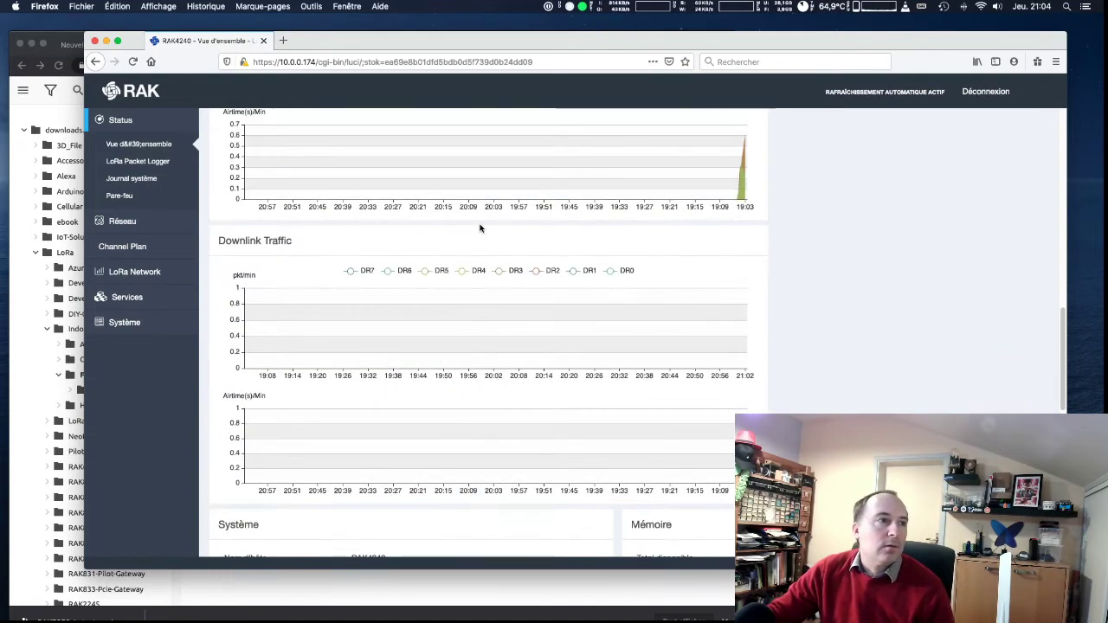
{"action": "scroll", "coordinate": [479, 228], "scroll_direction": "down", "scroll_amount": 4}
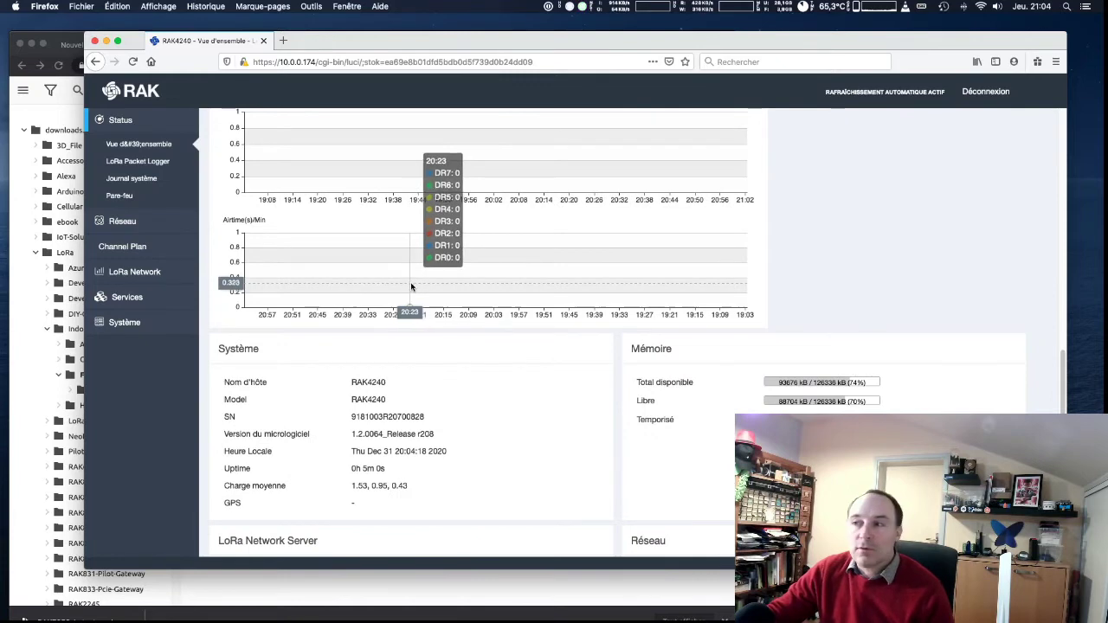
{"action": "scroll", "coordinate": [410, 286], "scroll_direction": "down", "scroll_amount": 2}
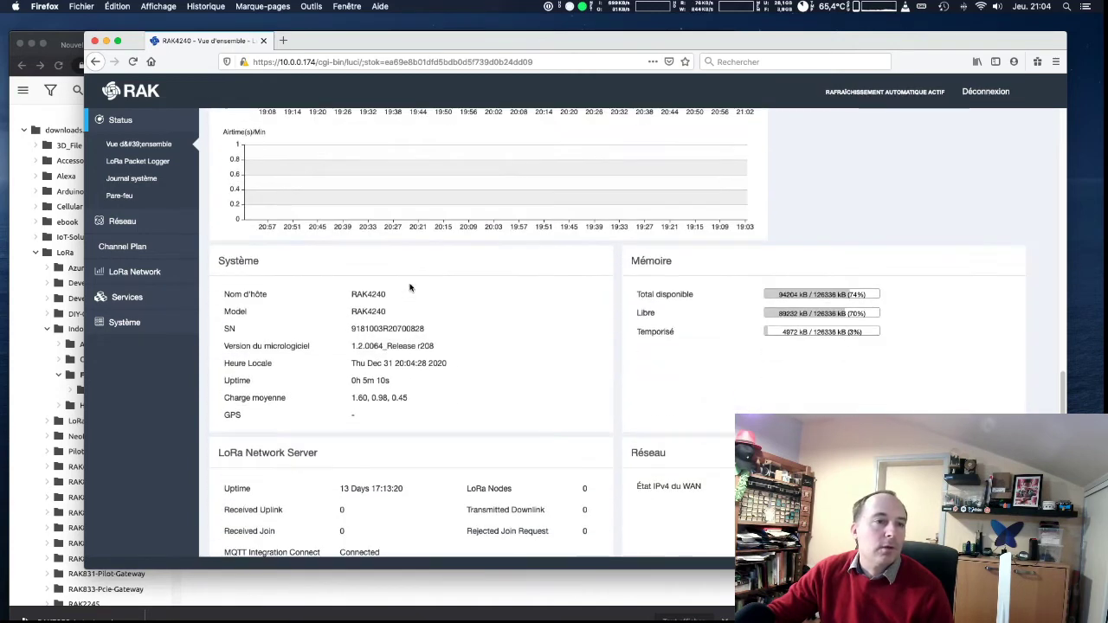
{"action": "scroll", "coordinate": [410, 288], "scroll_direction": "down", "scroll_amount": 1}
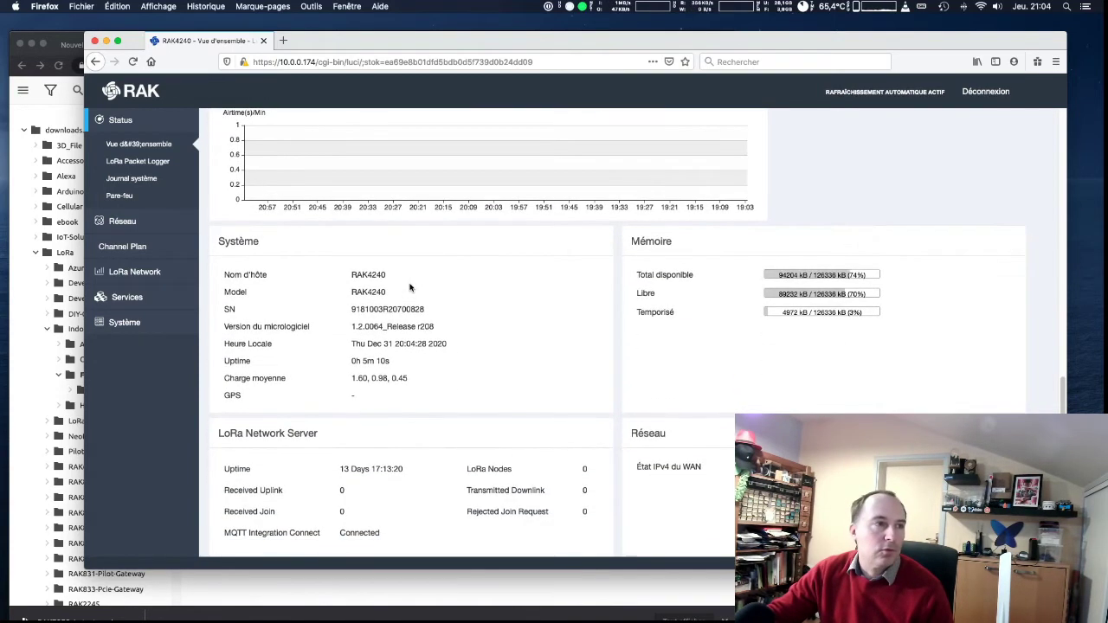
{"action": "scroll", "coordinate": [411, 288], "scroll_direction": "up", "scroll_amount": 15}
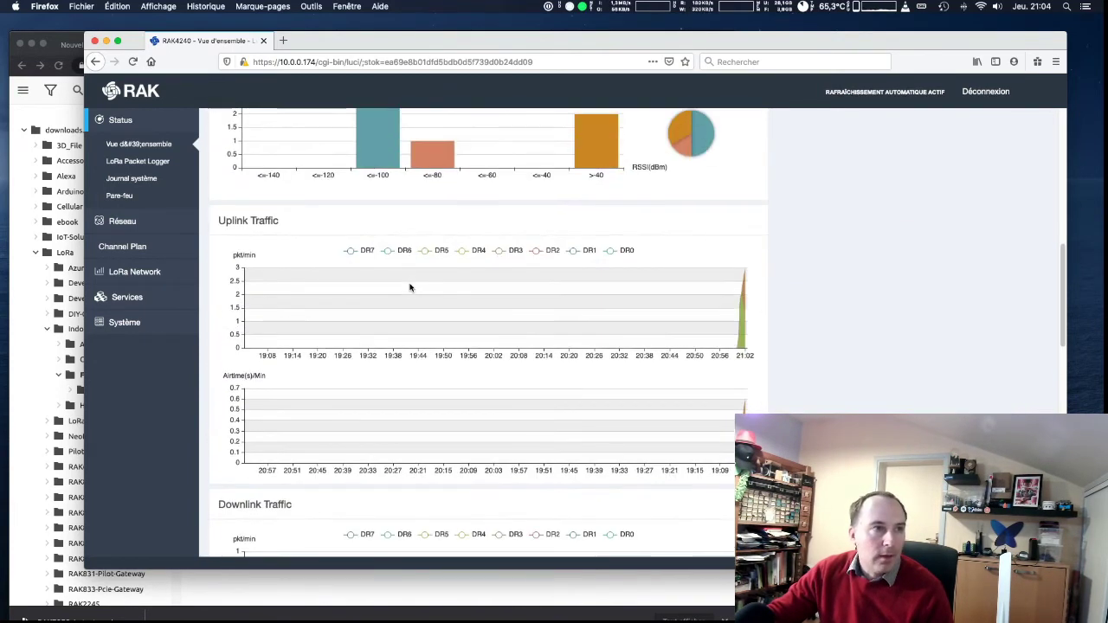
{"action": "scroll", "coordinate": [410, 288], "scroll_direction": "down", "scroll_amount": 15}
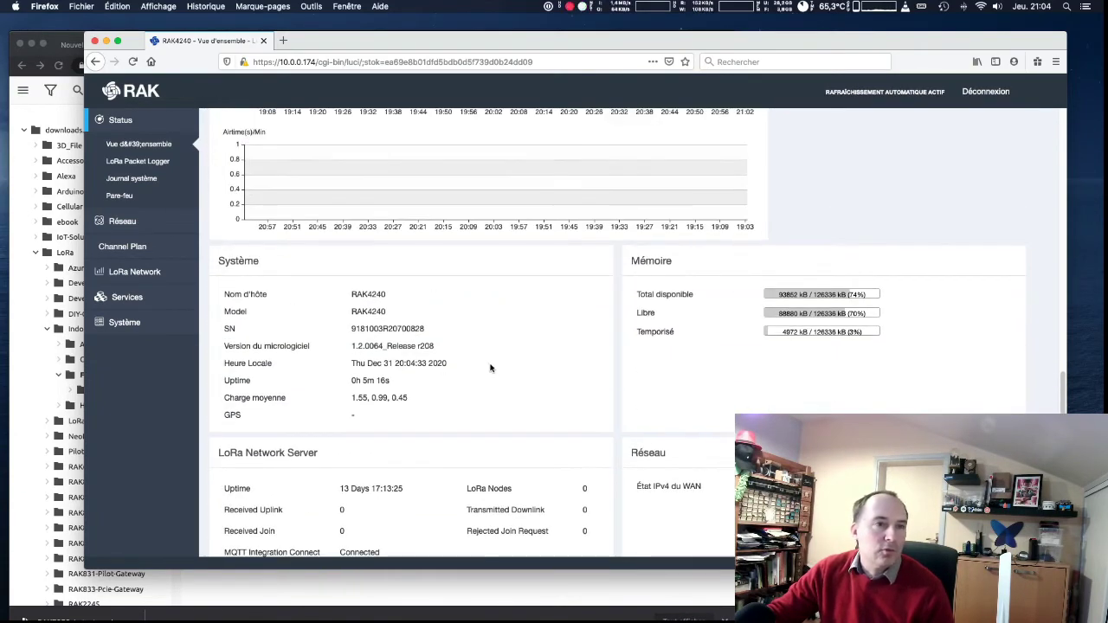
{"action": "scroll", "coordinate": [488, 364], "scroll_direction": "down", "scroll_amount": 5}
{"action": "scroll", "coordinate": [463, 341], "scroll_direction": "down", "scroll_amount": 5}
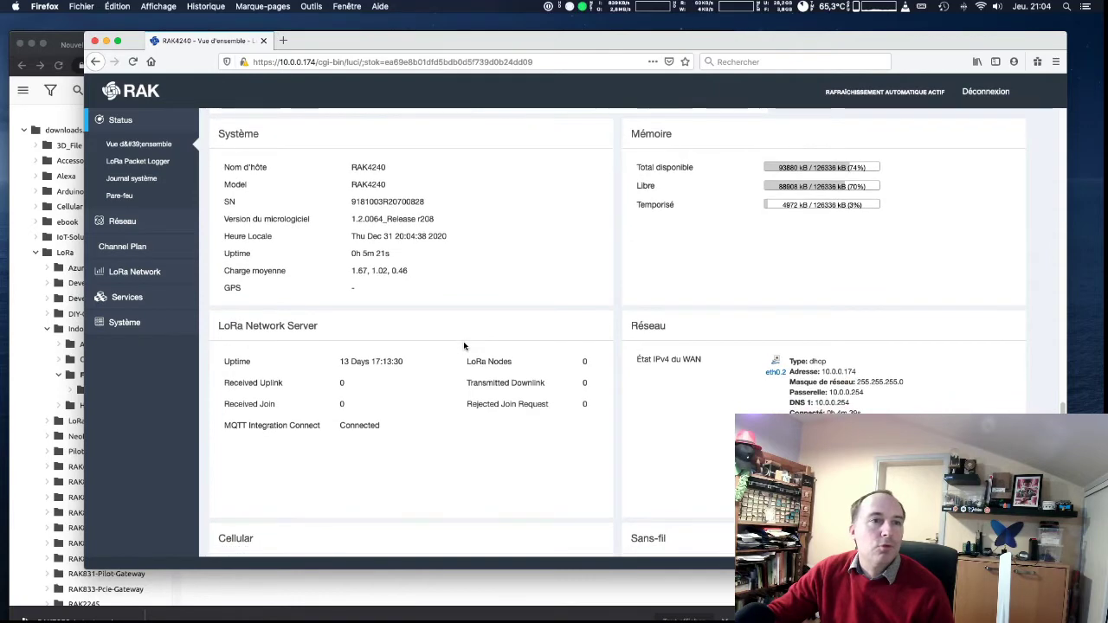
{"action": "scroll", "coordinate": [463, 346], "scroll_direction": "down", "scroll_amount": 4}
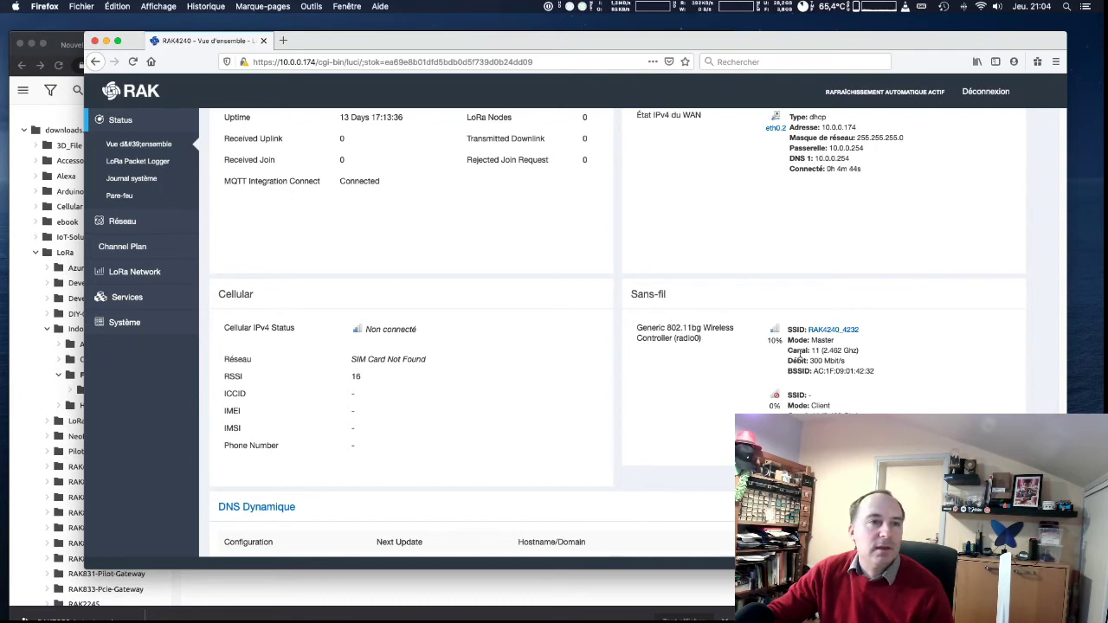
{"action": "scroll", "coordinate": [744, 359], "scroll_direction": "down", "scroll_amount": 1}
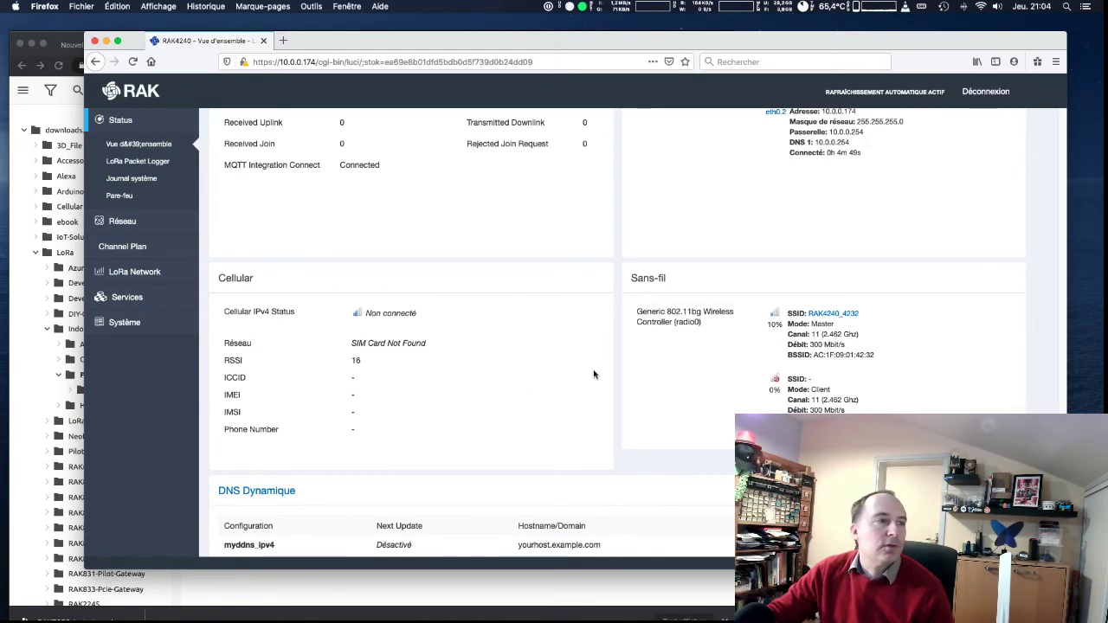
{"action": "scroll", "coordinate": [593, 374], "scroll_direction": "up", "scroll_amount": 10}
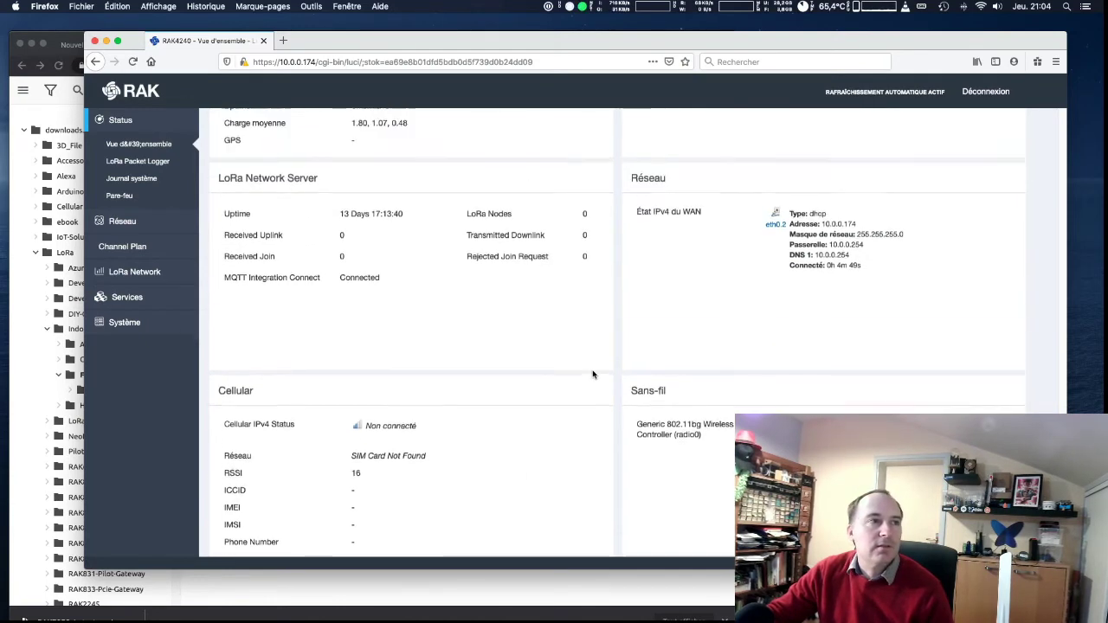
{"action": "scroll", "coordinate": [593, 374], "scroll_direction": "up", "scroll_amount": 10}
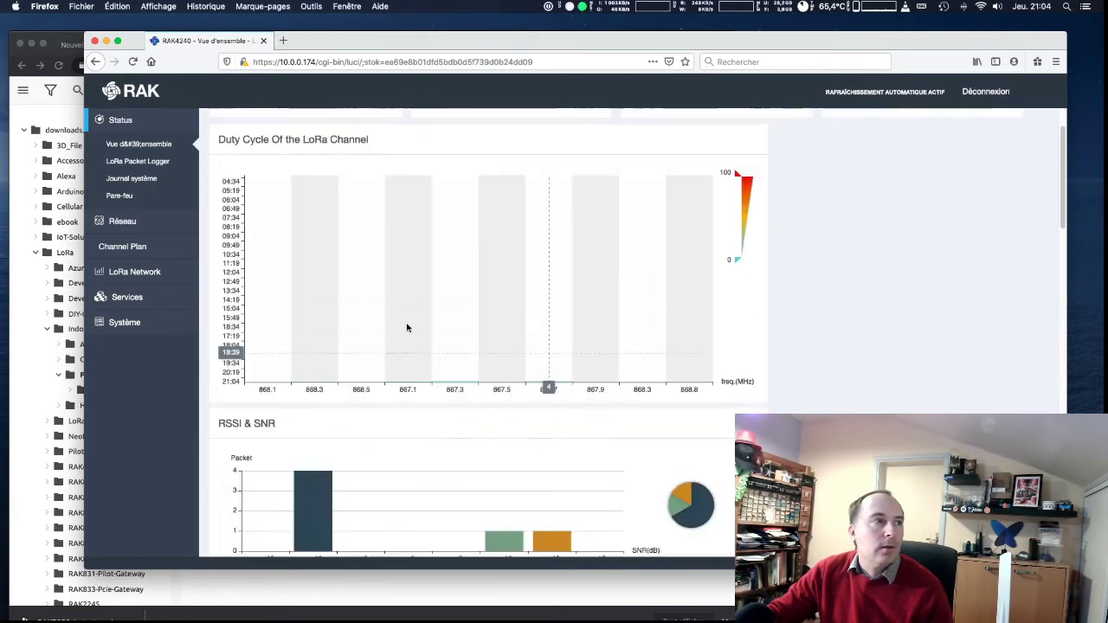
Inspect the LoRaWAN Packet Logger with its DevAddr filter, and view the system log.
{"action": "left_click", "coordinate": [134, 164]}
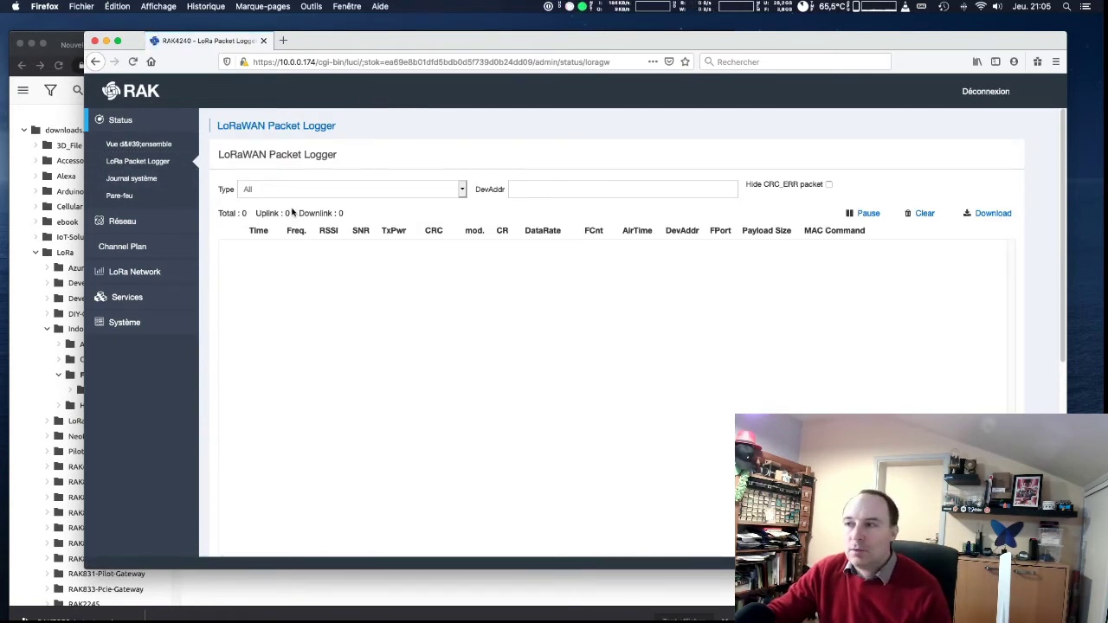
{"action": "left_click", "coordinate": [524, 187]}
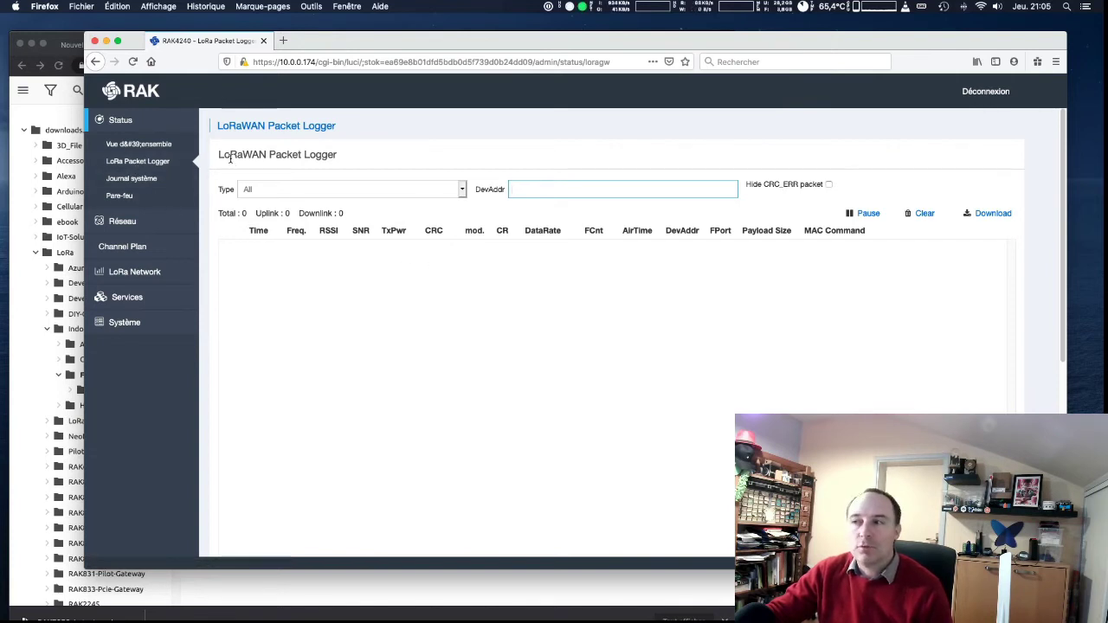
{"action": "left_click", "coordinate": [144, 177]}
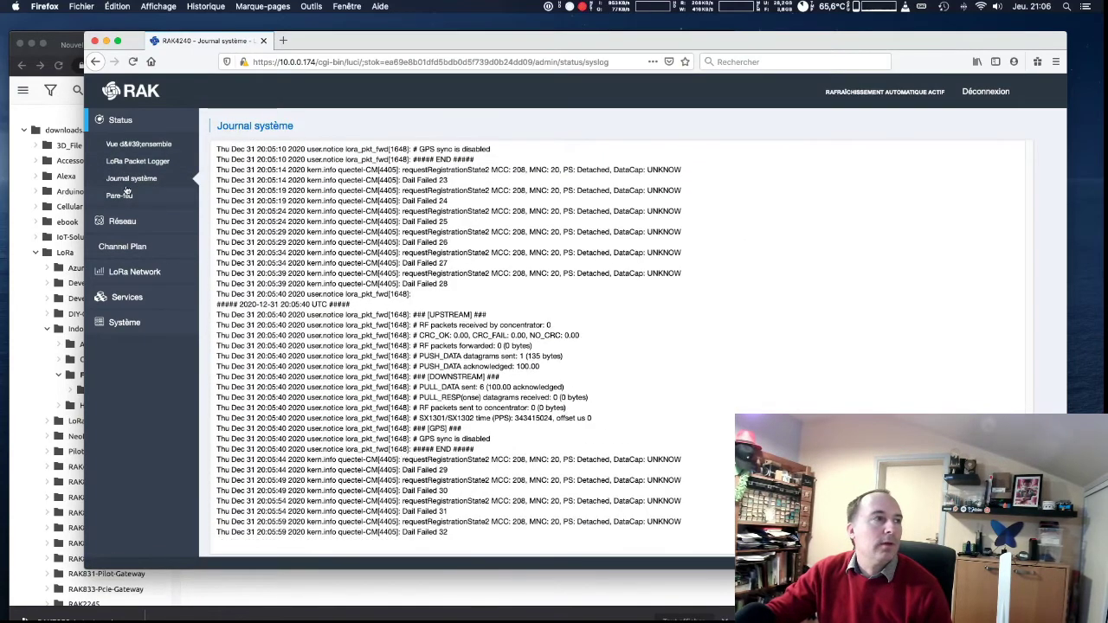
Look through the firewall status page's Filter table and its rule chains.
{"action": "left_click", "coordinate": [121, 196]}
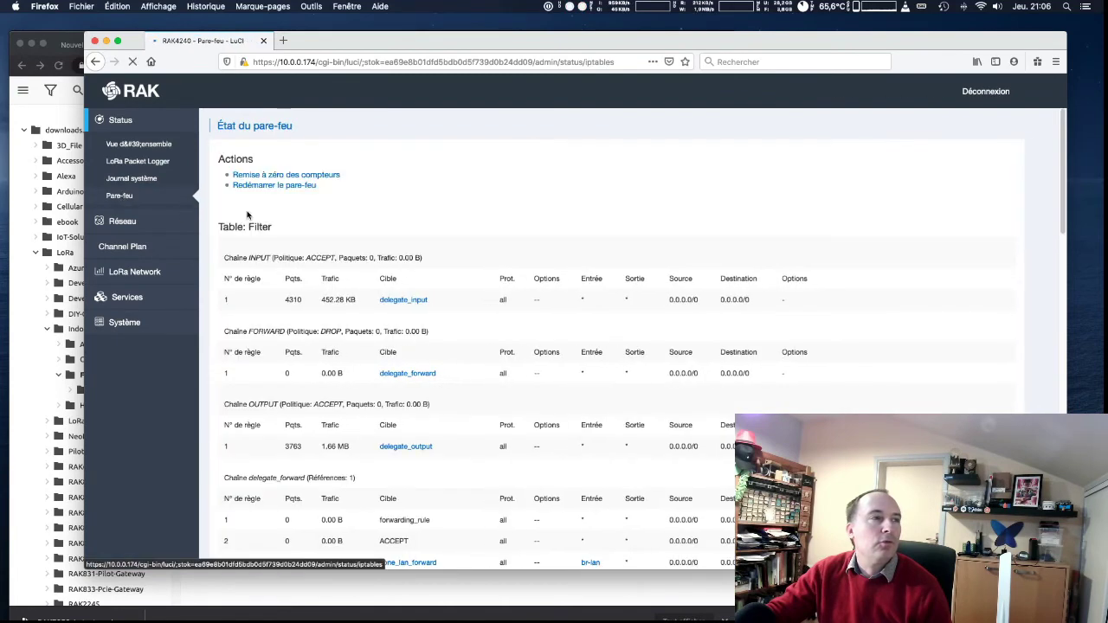
{"action": "scroll", "coordinate": [394, 195], "scroll_direction": "down", "scroll_amount": 2}
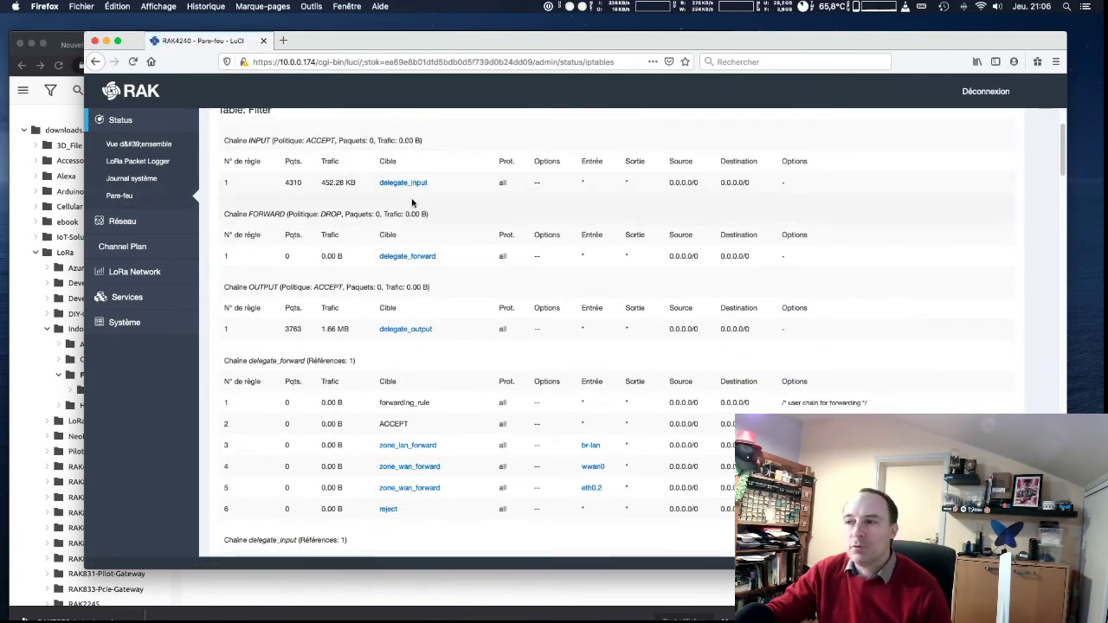
{"action": "scroll", "coordinate": [412, 203], "scroll_direction": "down", "scroll_amount": 3}
{"action": "scroll", "coordinate": [413, 202], "scroll_direction": "down", "scroll_amount": 15}
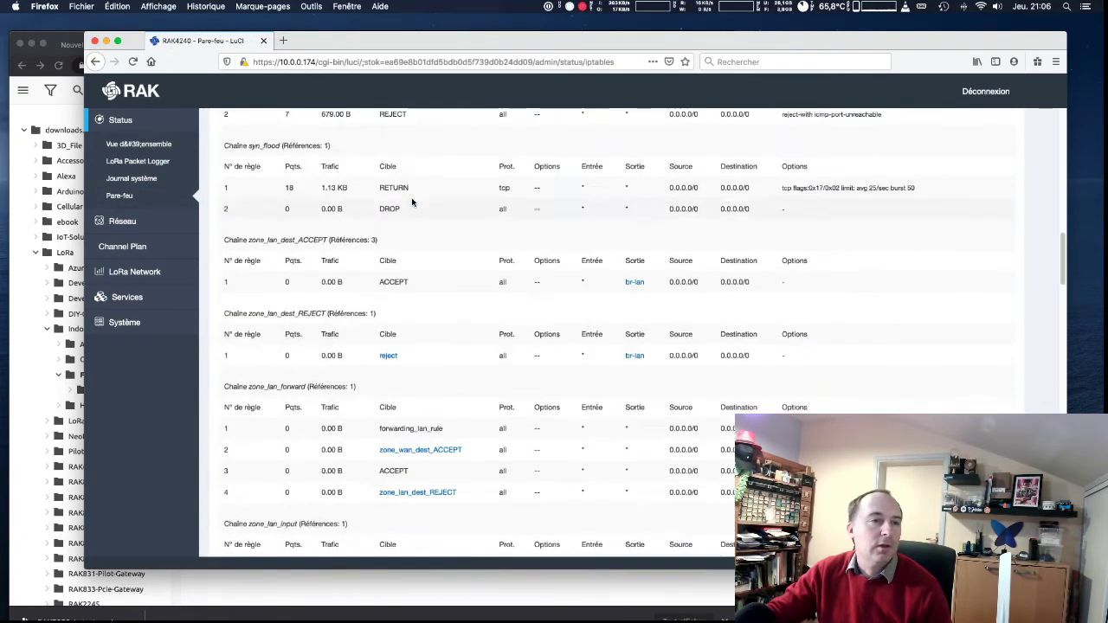
{"action": "scroll", "coordinate": [412, 198], "scroll_direction": "up", "scroll_amount": 20}
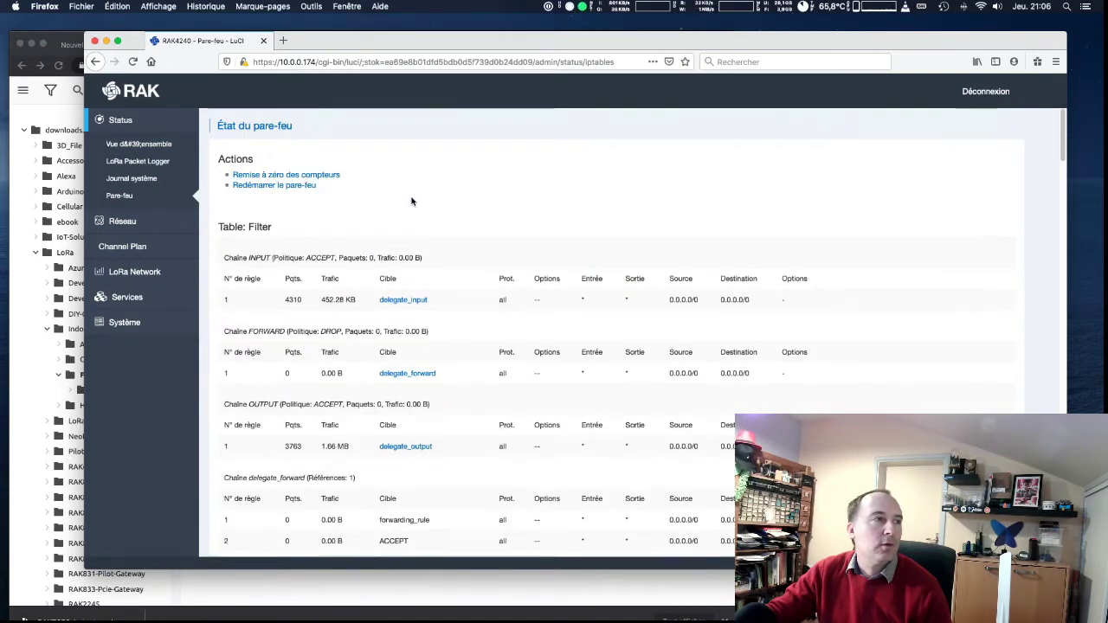
Review the network settings for the Ethernet port type, the WAN interface and the cellular interface.
{"action": "left_click", "coordinate": [121, 223]}
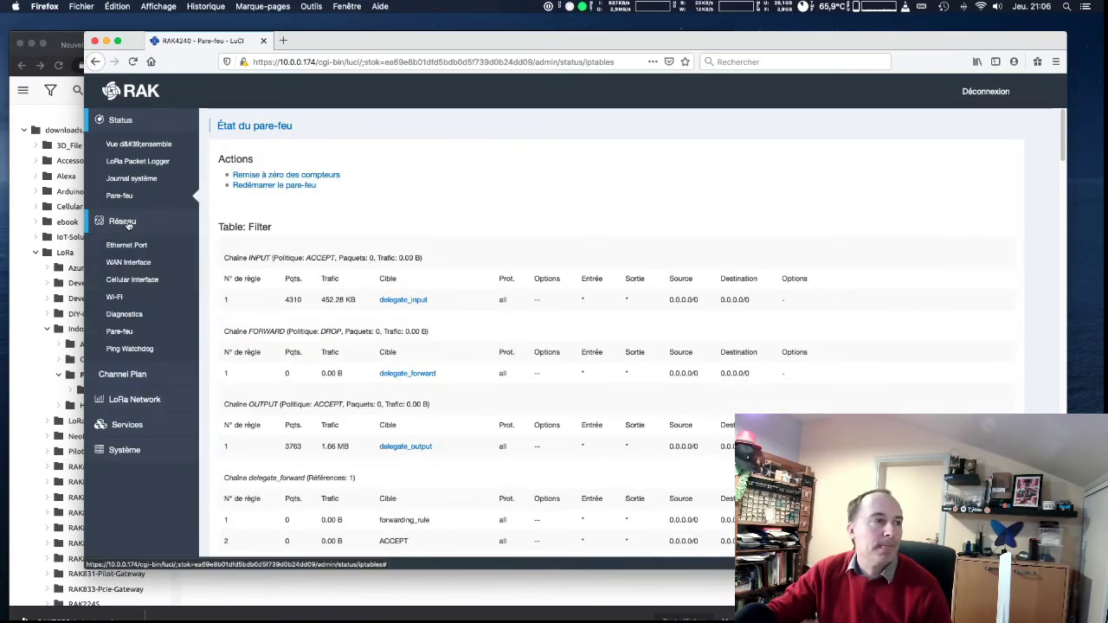
{"action": "left_click", "coordinate": [128, 246]}
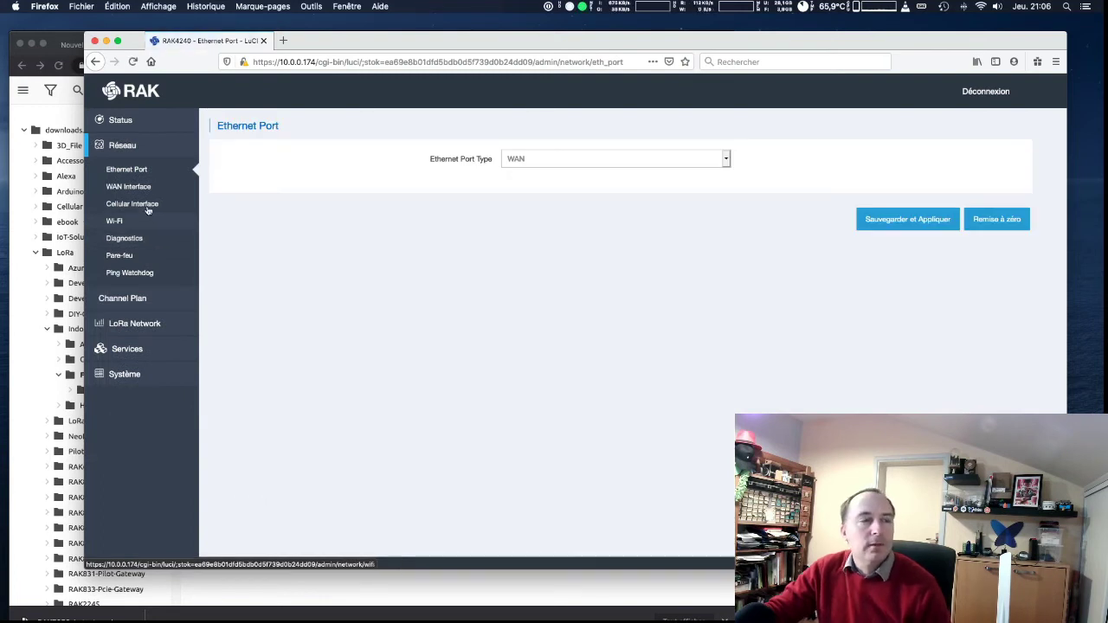
{"action": "left_click", "coordinate": [642, 164]}
{"action": "left_click", "coordinate": [642, 165]}
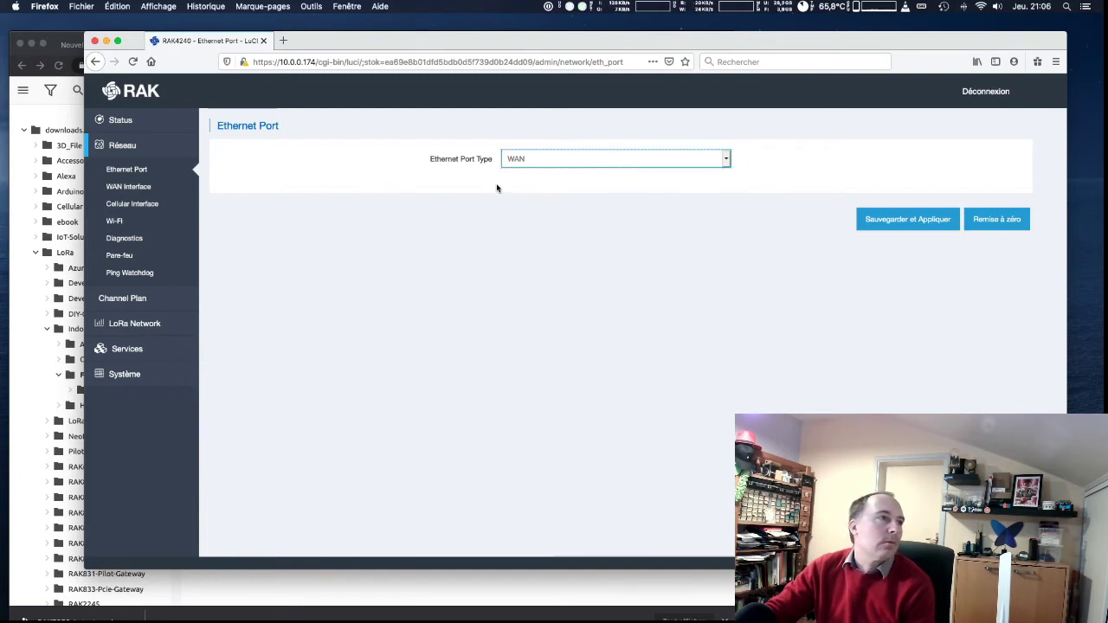
{"action": "left_click", "coordinate": [151, 192]}
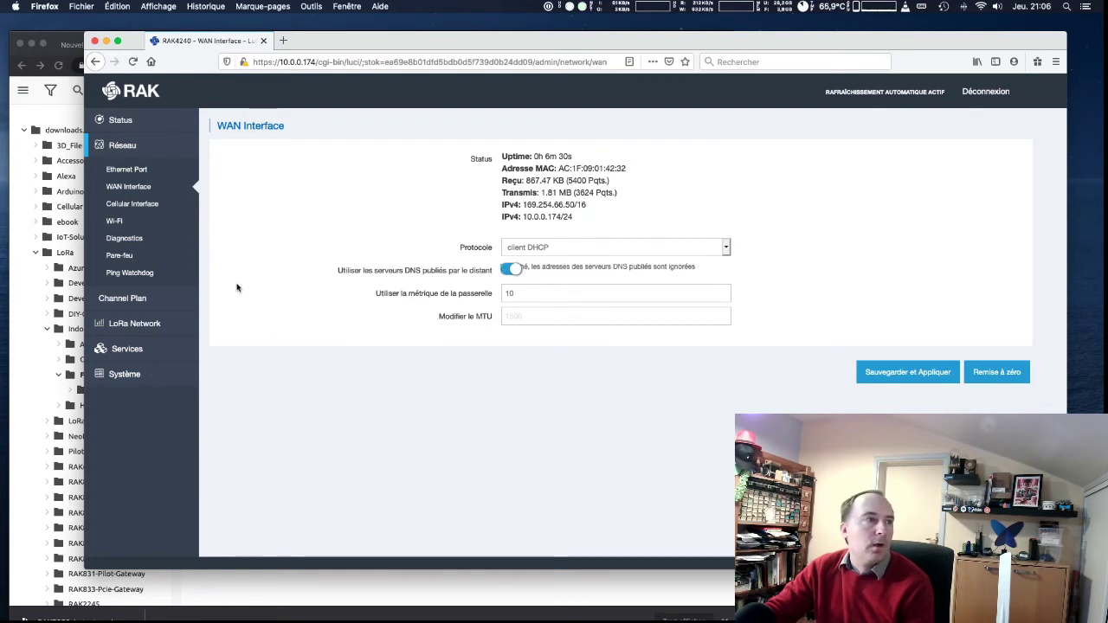
{"action": "left_click", "coordinate": [134, 209]}
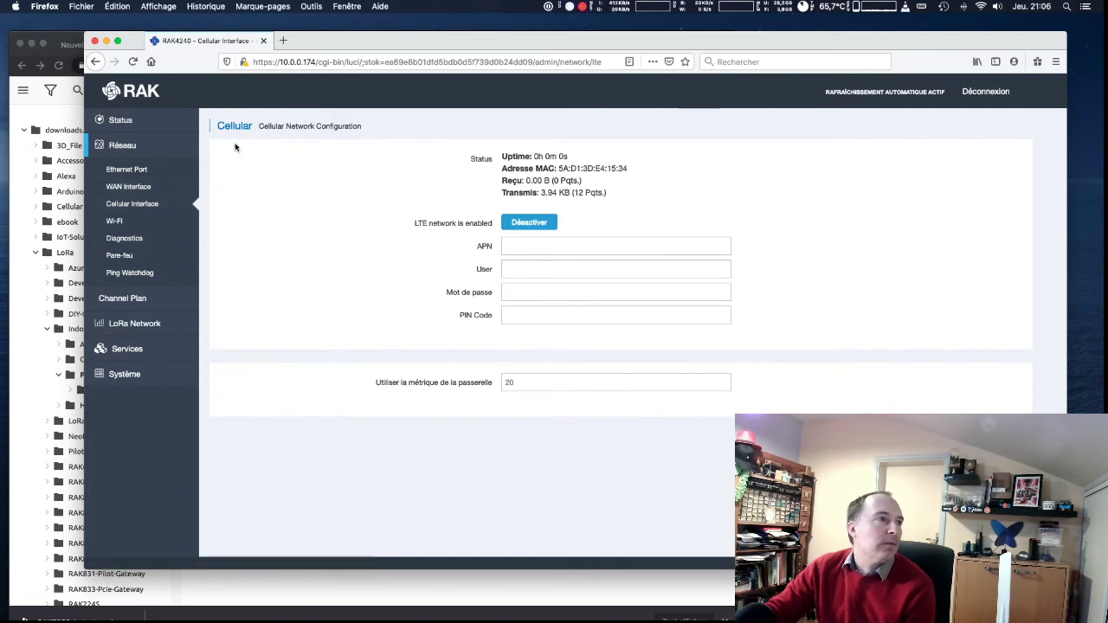
Disable the gateway's Wi-Fi radio in the network settings, then save and apply the change.
{"action": "left_click", "coordinate": [123, 223]}
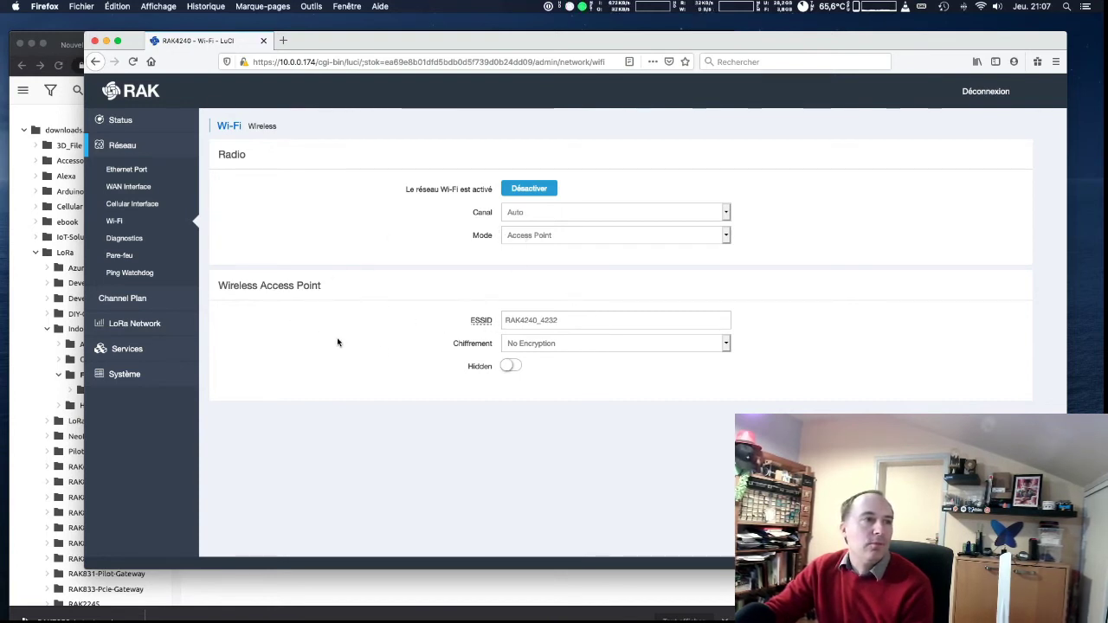
{"action": "left_click", "coordinate": [542, 192]}
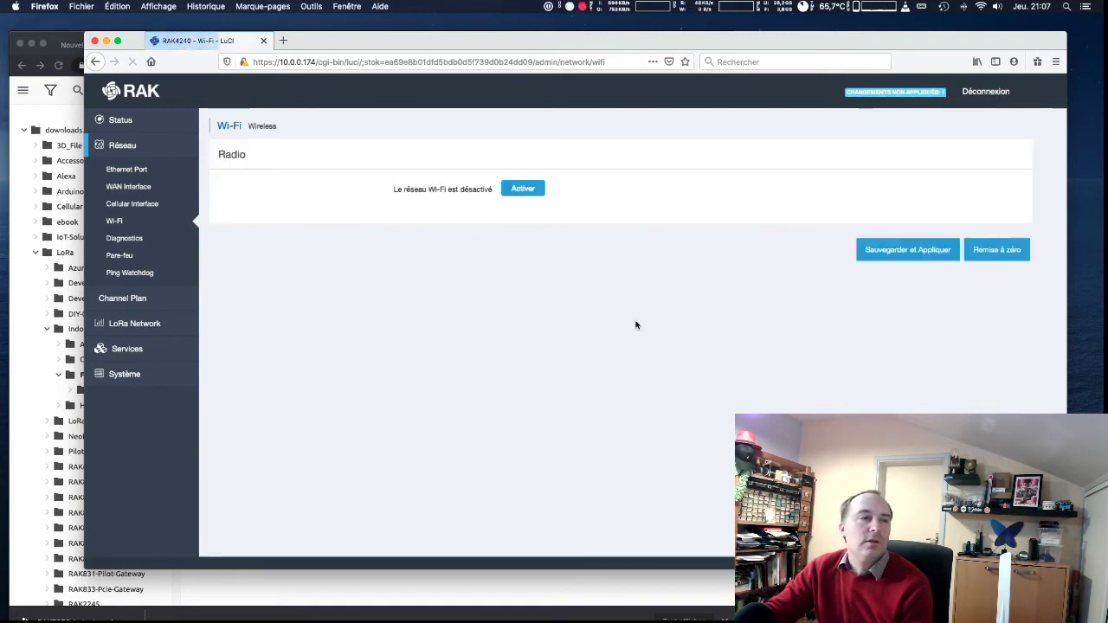
{"action": "left_click", "coordinate": [906, 253]}
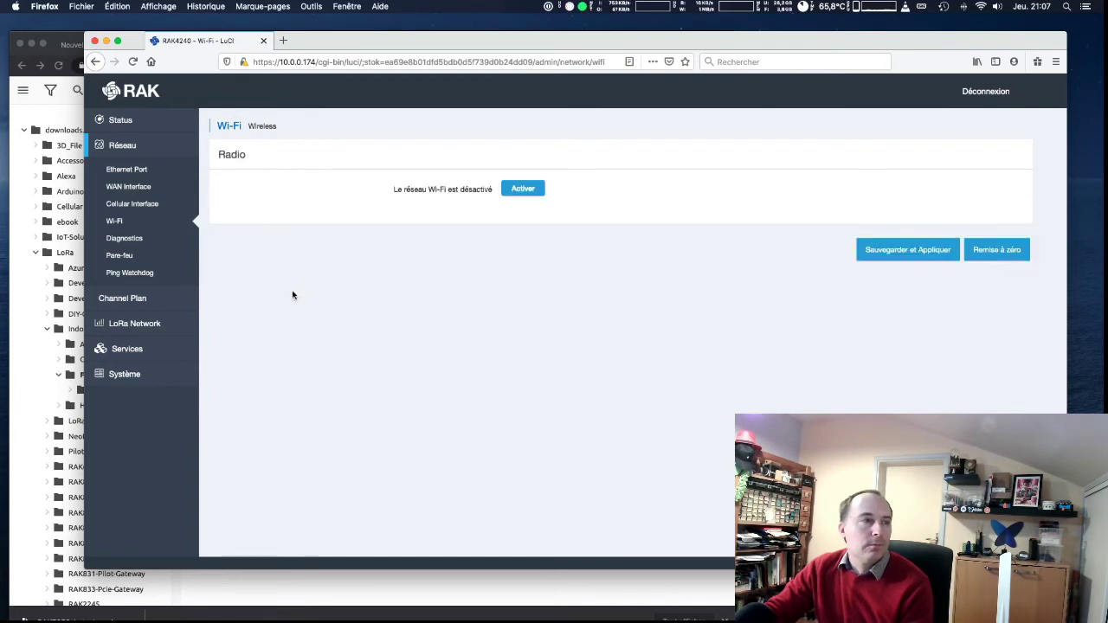
Review the network Diagnostics utilities and the firewall's general settings and zones.
{"action": "left_click", "coordinate": [123, 239]}
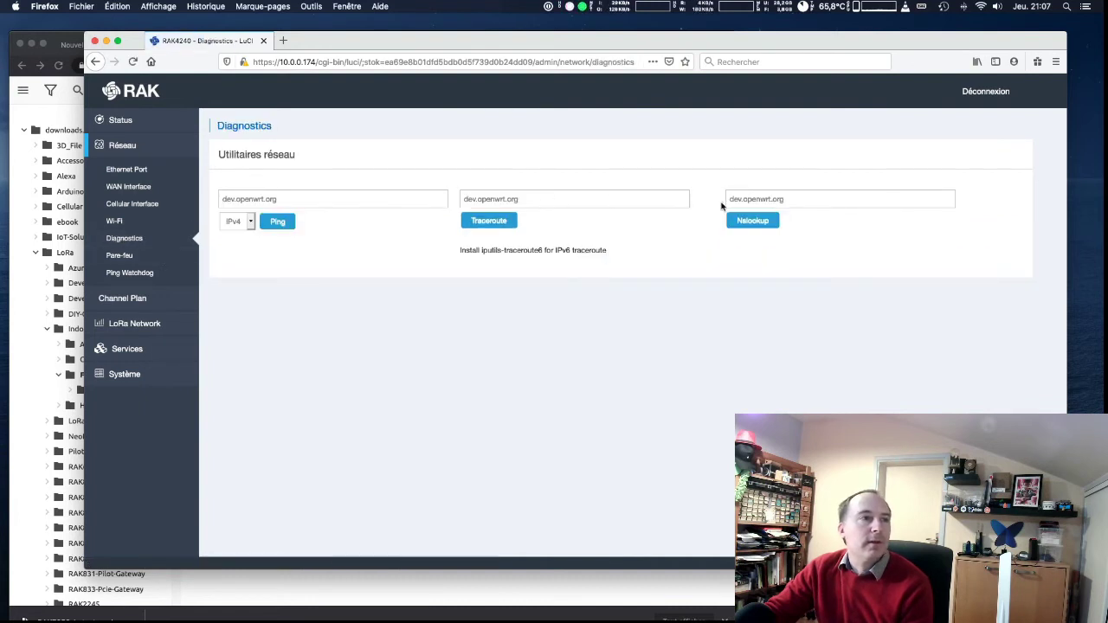
{"action": "left_click", "coordinate": [118, 256]}
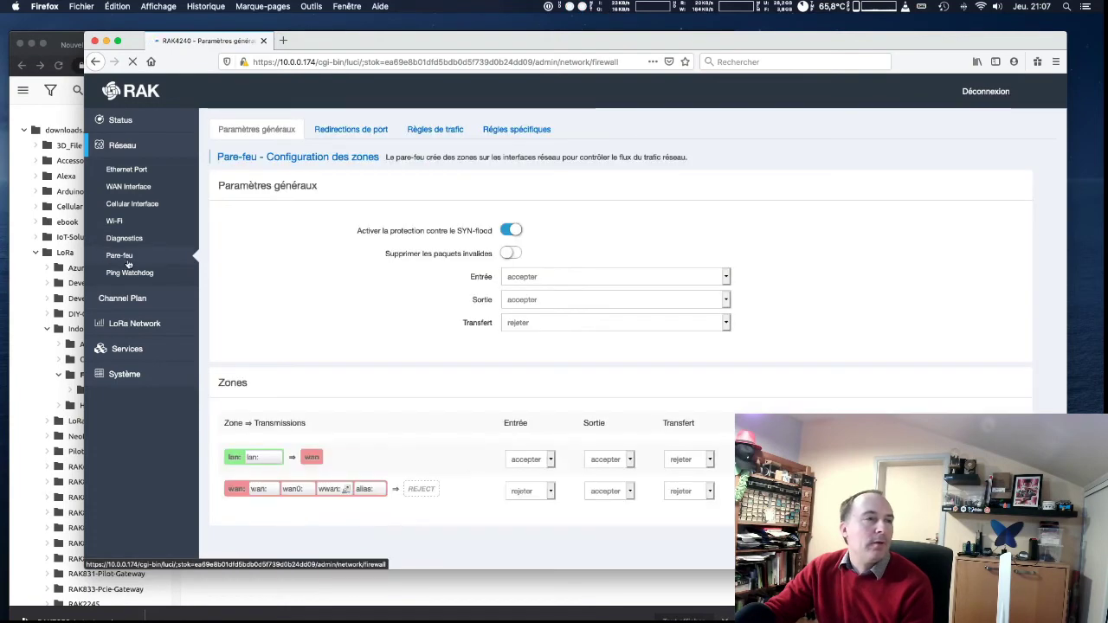
{"action": "scroll", "coordinate": [283, 235], "scroll_direction": "down", "scroll_amount": 1}
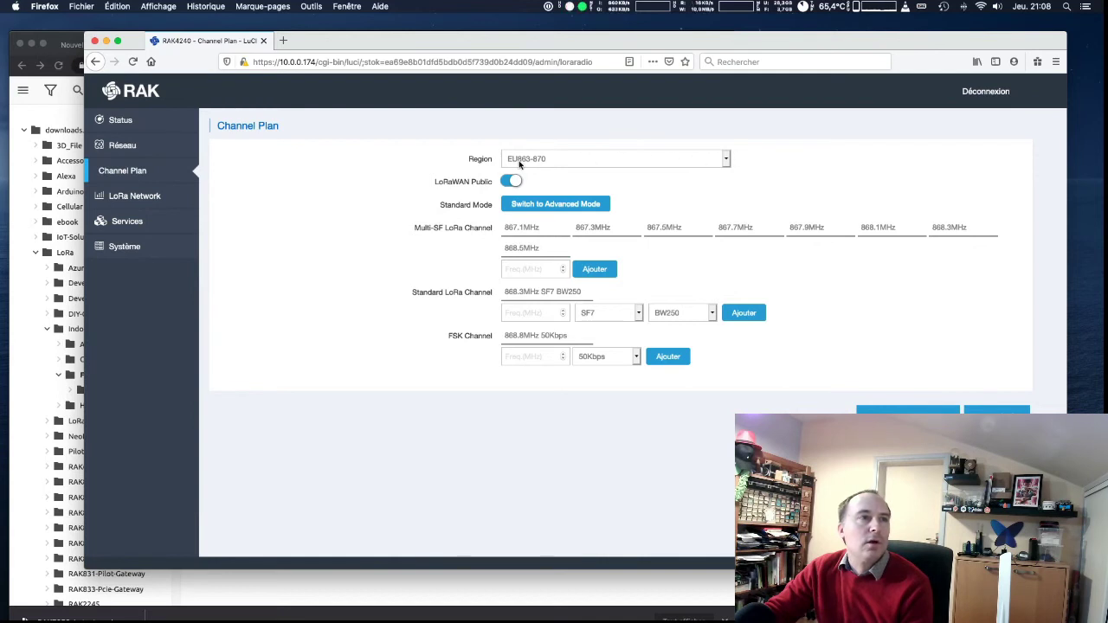
Check the Channel Plan's region choices and its Multi-SF LoRa channel frequencies.
{"action": "left_click", "coordinate": [610, 163]}
{"action": "left_click", "coordinate": [627, 161]}
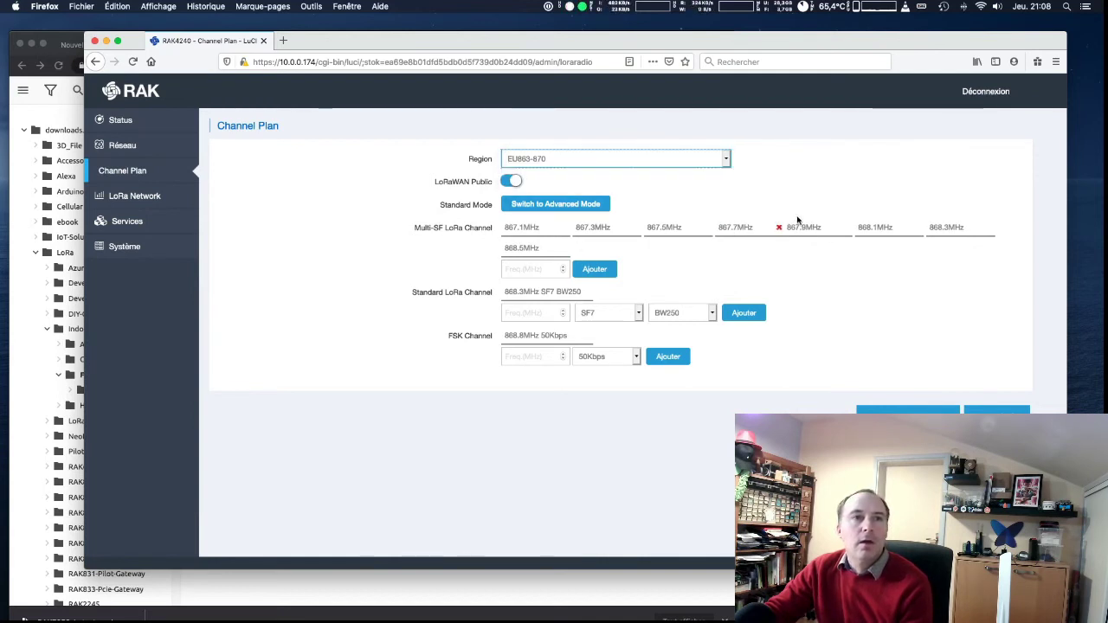
{"action": "mouse_move", "coordinate": [944, 227]}
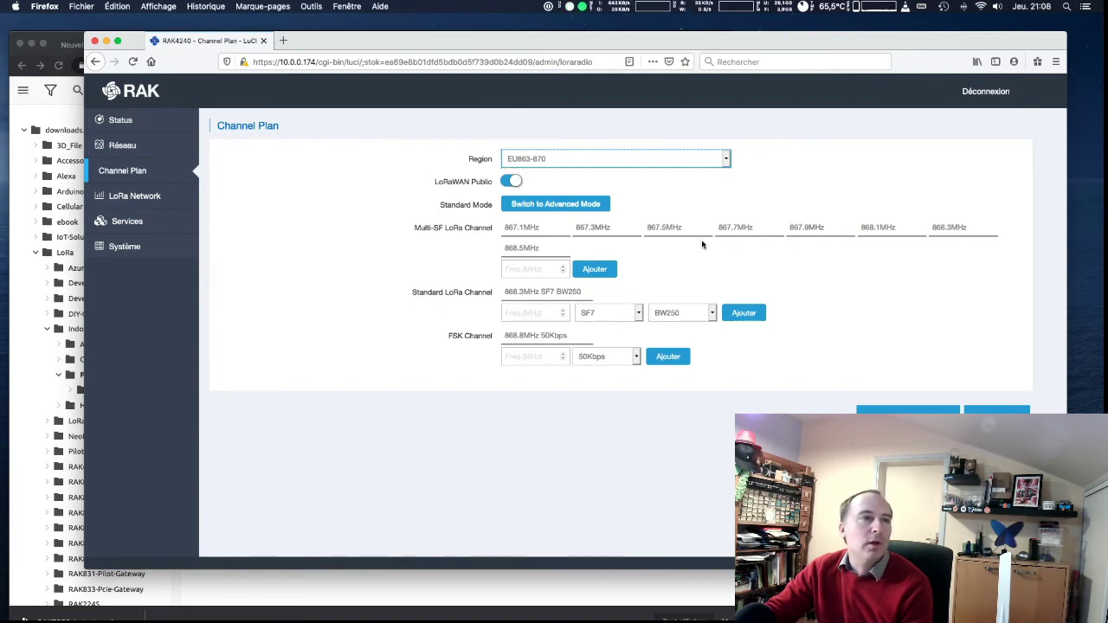
Switch the Channel Plan to Advanced Mode and review the radio configuration of LoRa Concentrator 0.
{"action": "left_click", "coordinate": [598, 205]}
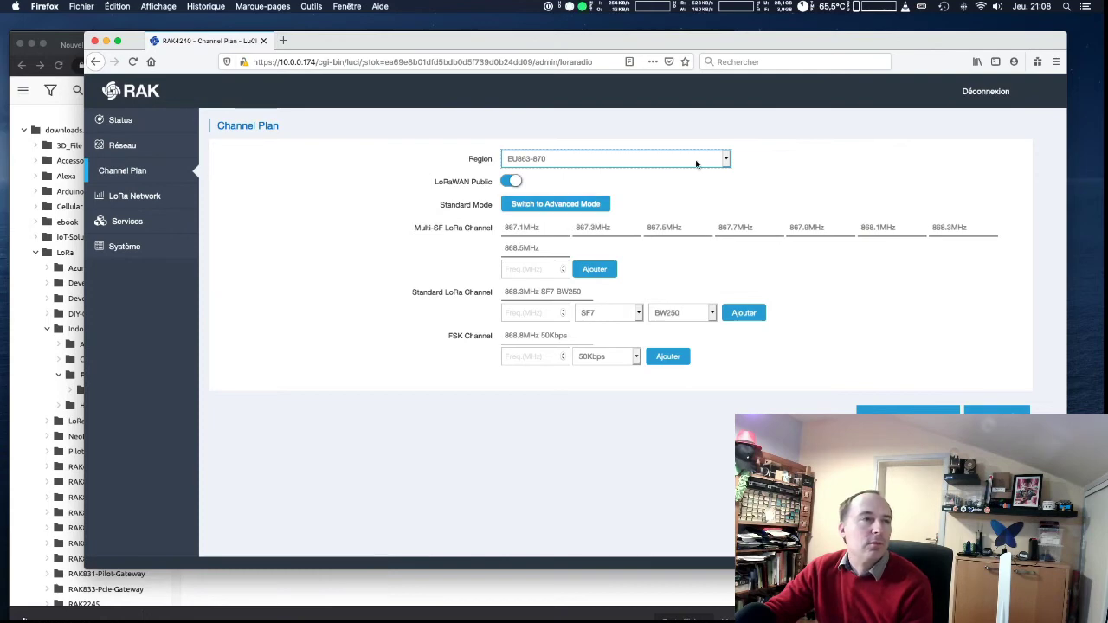
{"action": "left_click", "coordinate": [597, 205]}
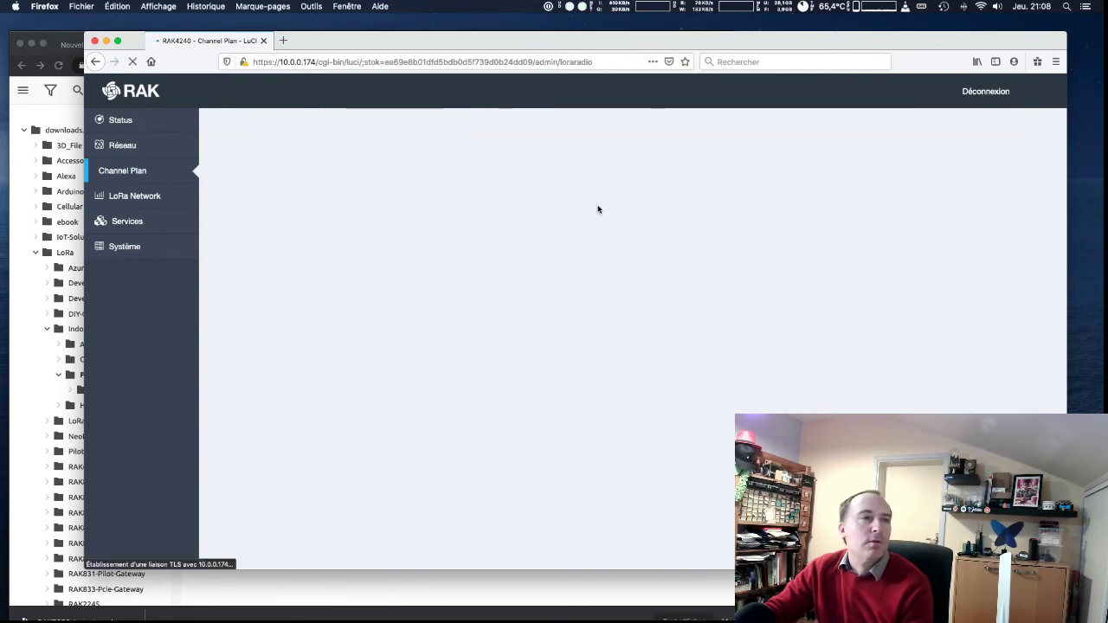
{"action": "scroll", "coordinate": [846, 230], "scroll_direction": "down", "scroll_amount": 3}
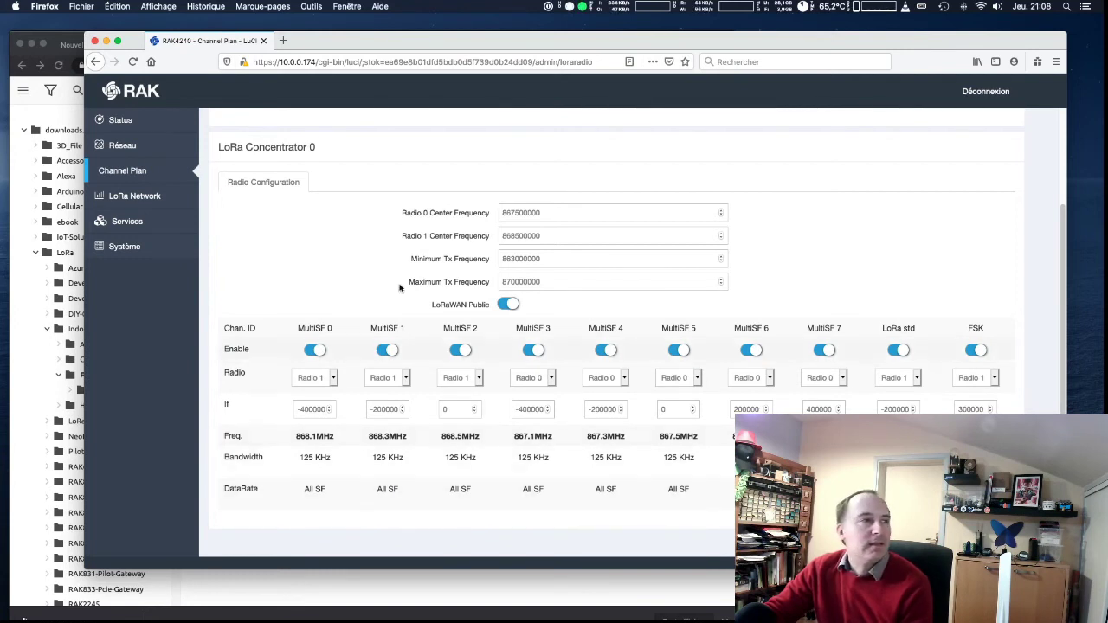
{"action": "left_click", "coordinate": [122, 145]}
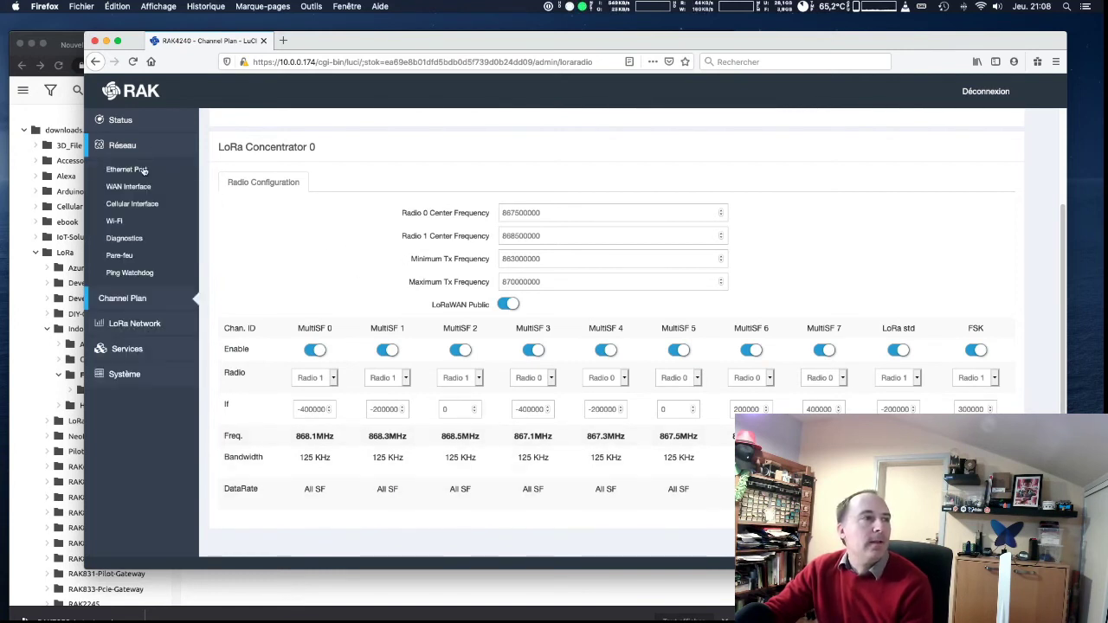
Open the LoRaWAN Network Settings and look at the available gateway modes.
{"action": "mouse_move", "coordinate": [130, 196]}
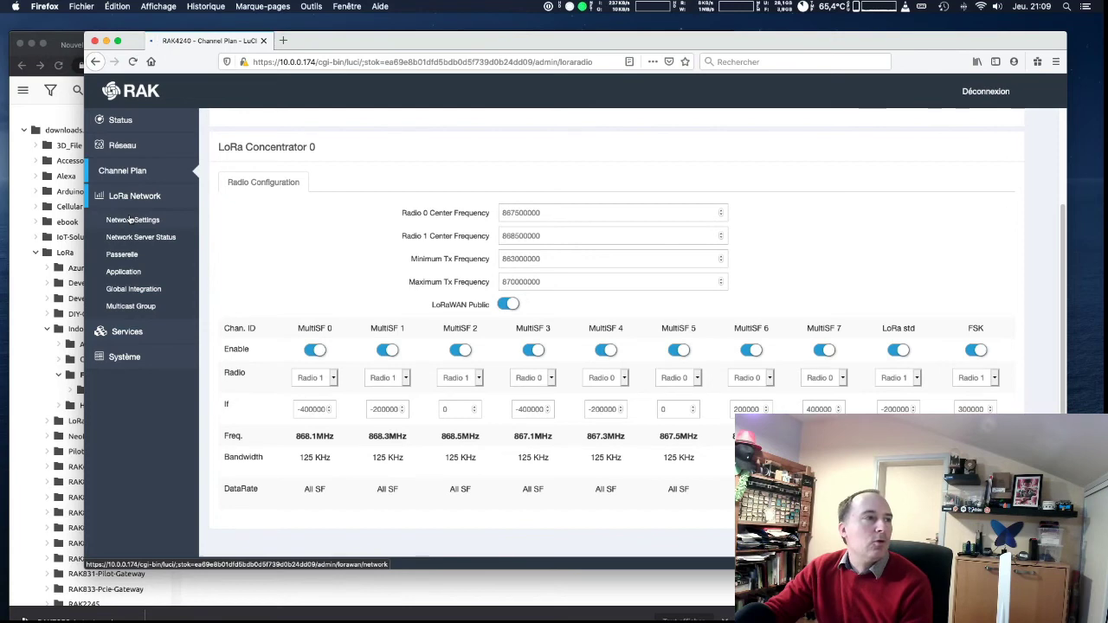
{"action": "left_click", "coordinate": [130, 220]}
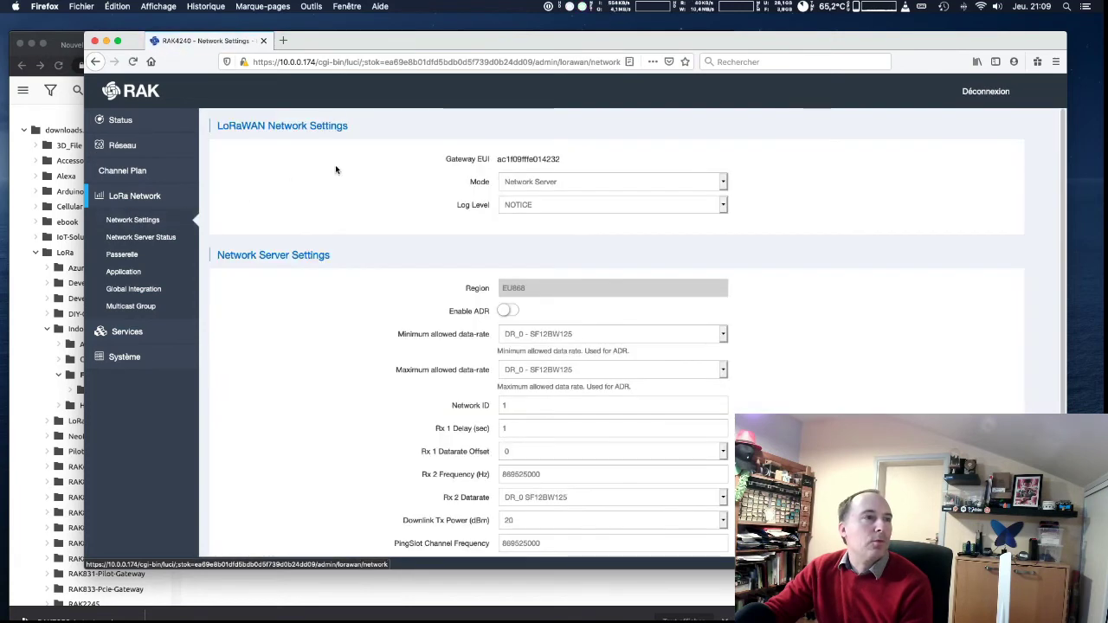
{"action": "scroll", "coordinate": [336, 170], "scroll_direction": "down", "scroll_amount": 1}
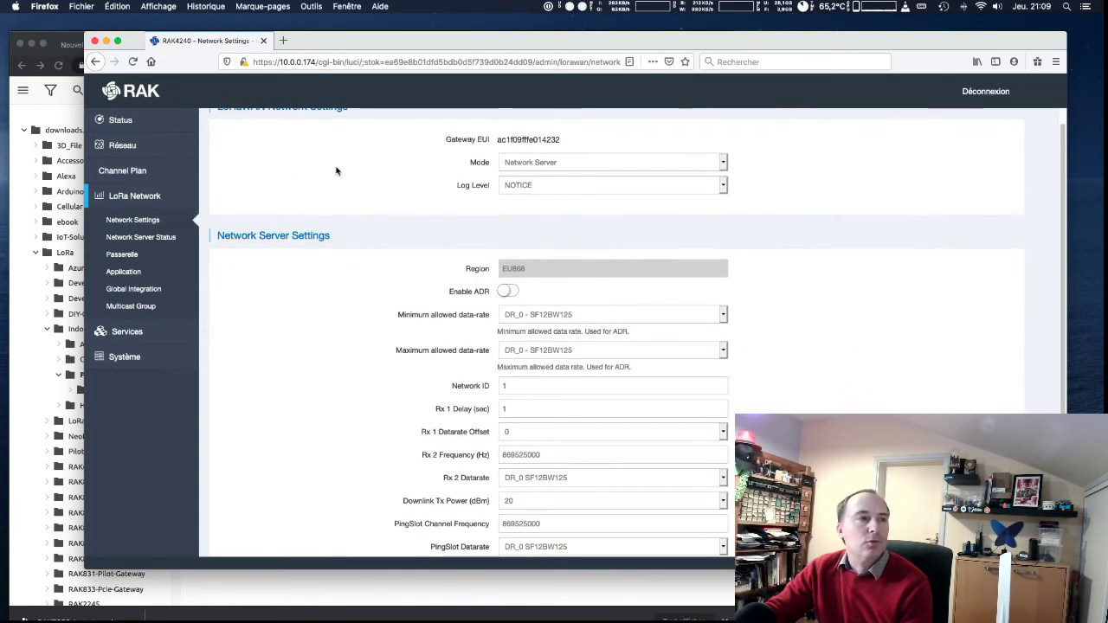
{"action": "scroll", "coordinate": [336, 170], "scroll_direction": "up", "scroll_amount": 1}
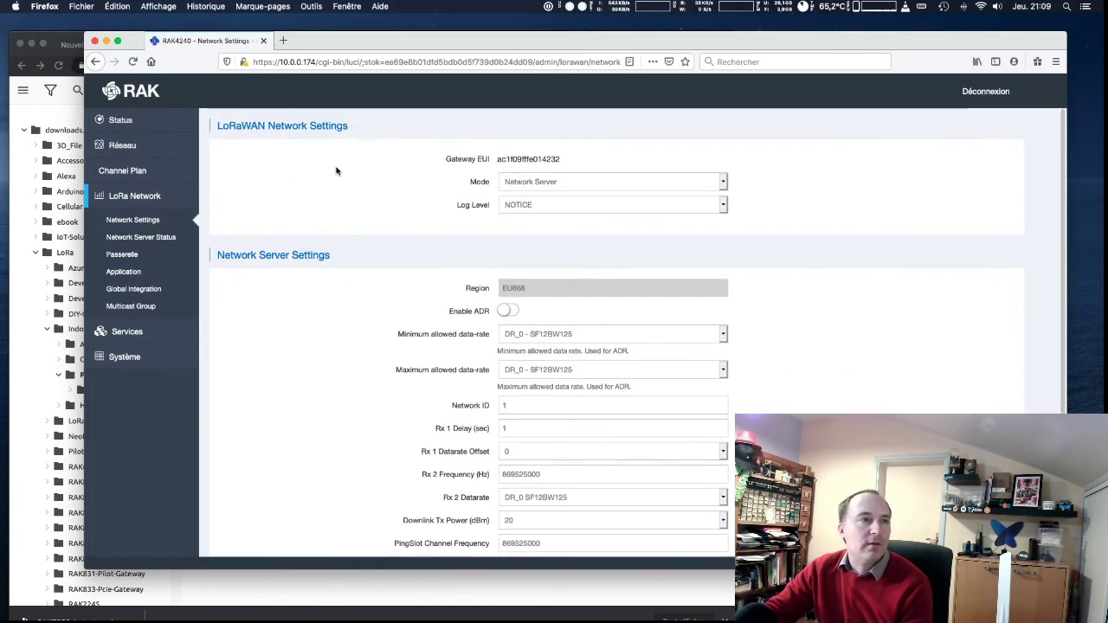
{"action": "left_click", "coordinate": [722, 184]}
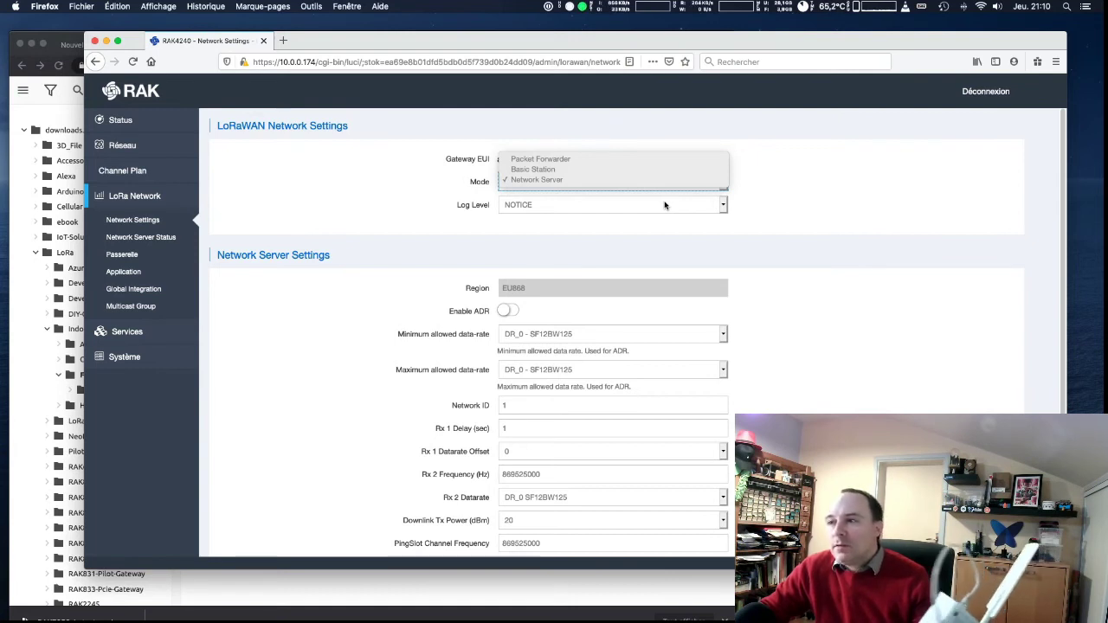
{"action": "left_click", "coordinate": [819, 216]}
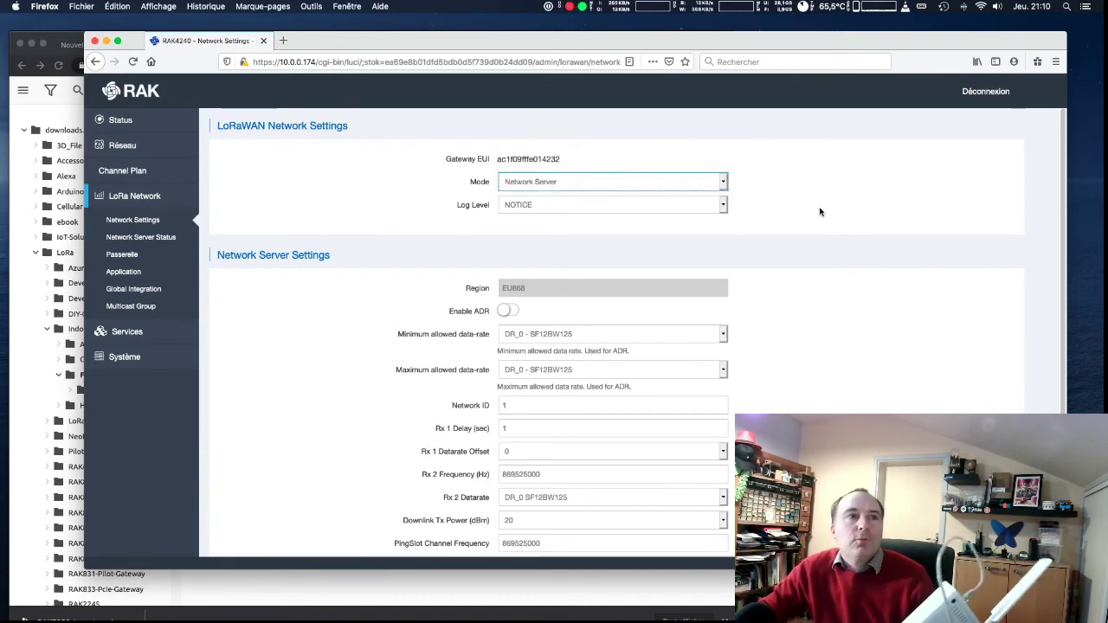
Look through the Network Server Settings, from region and data rates down to the statistic period.
{"action": "scroll", "coordinate": [822, 297], "scroll_direction": "down", "scroll_amount": 3}
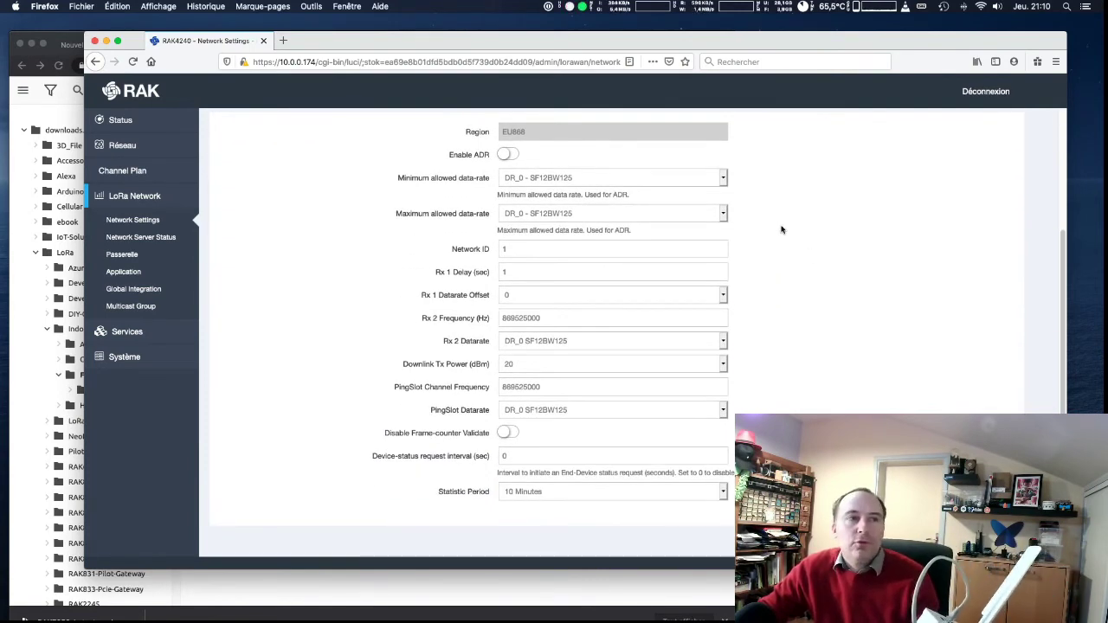
{"action": "scroll", "coordinate": [782, 228], "scroll_direction": "up", "scroll_amount": 1}
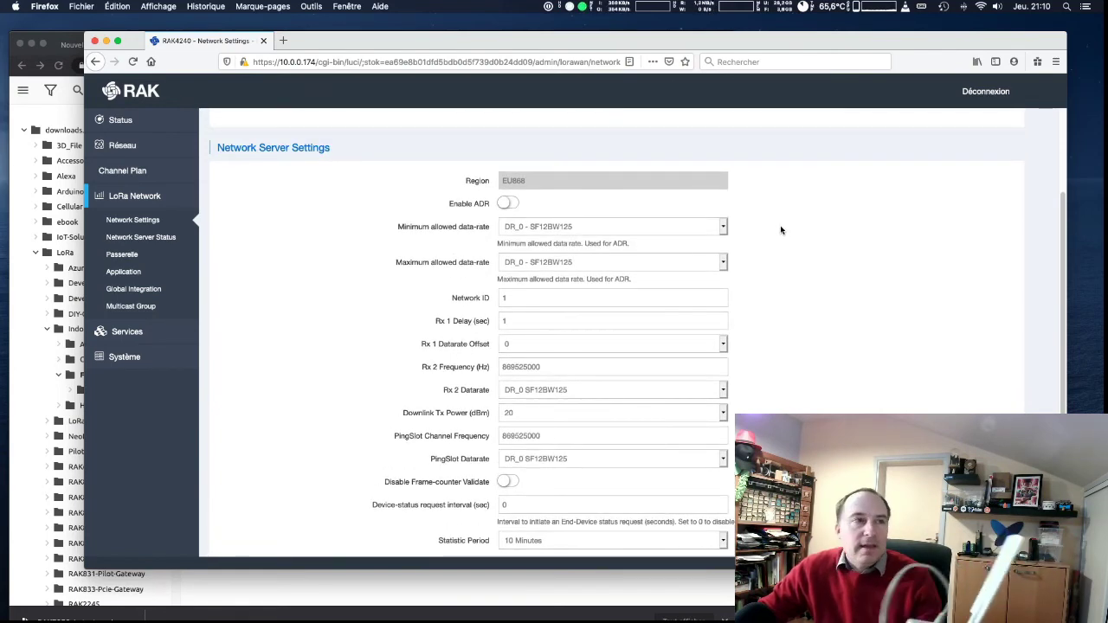
{"action": "scroll", "coordinate": [780, 230], "scroll_direction": "up", "scroll_amount": 2}
Preview the Packet Forwarder and Basic Station modes in the LoRaWAN Network Settings without applying the mode switch.
{"action": "left_click", "coordinate": [655, 183]}
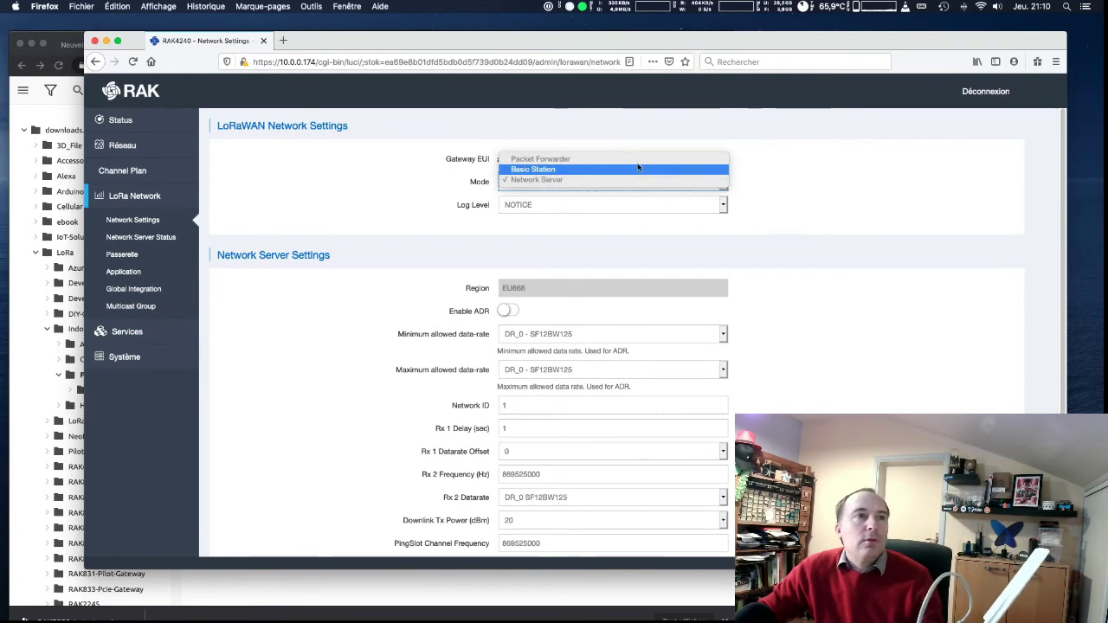
{"action": "left_click", "coordinate": [637, 159]}
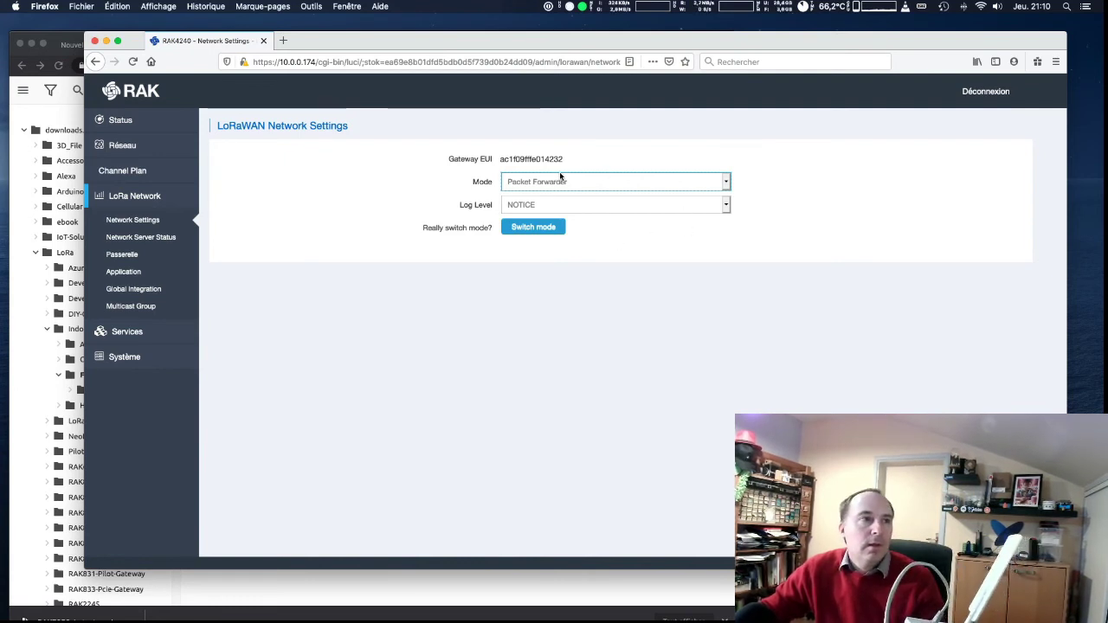
{"action": "left_click", "coordinate": [668, 180]}
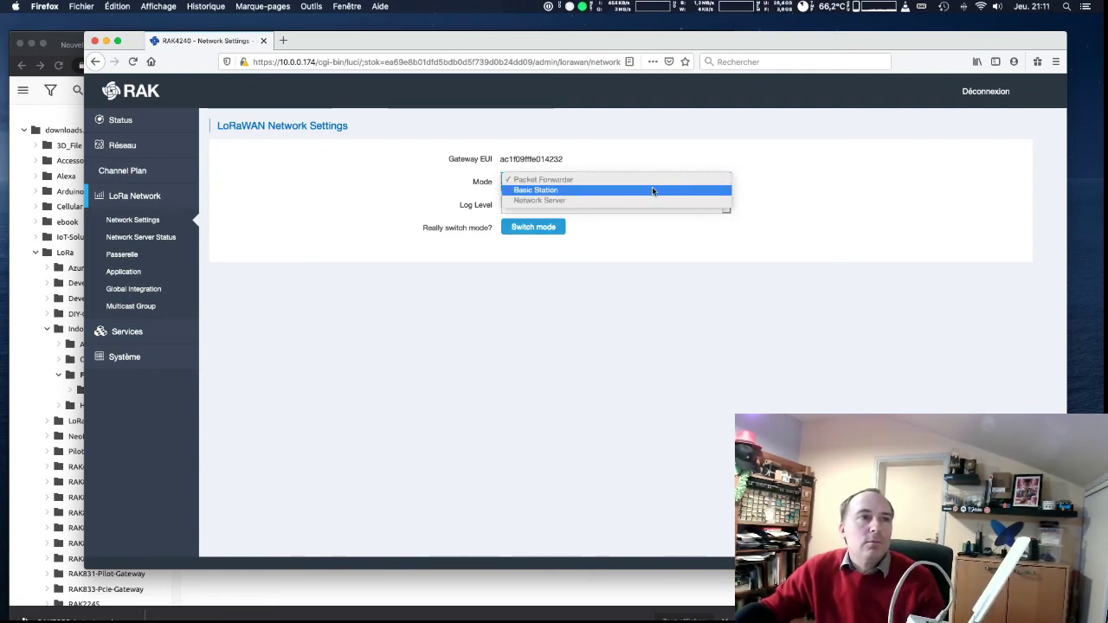
{"action": "left_click", "coordinate": [653, 191]}
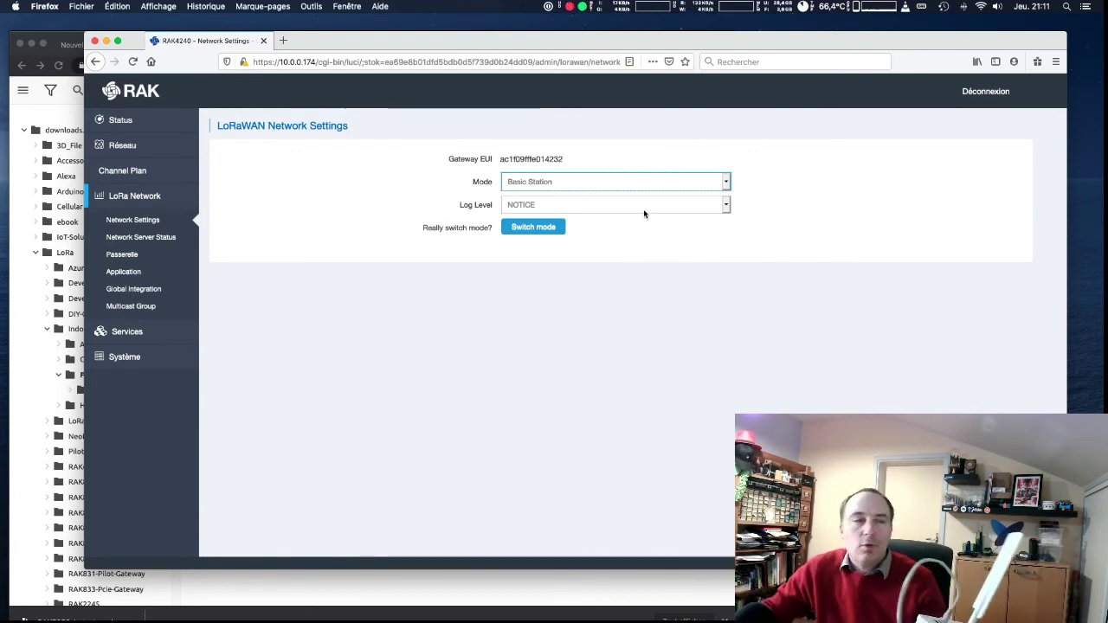
{"action": "left_click", "coordinate": [726, 183]}
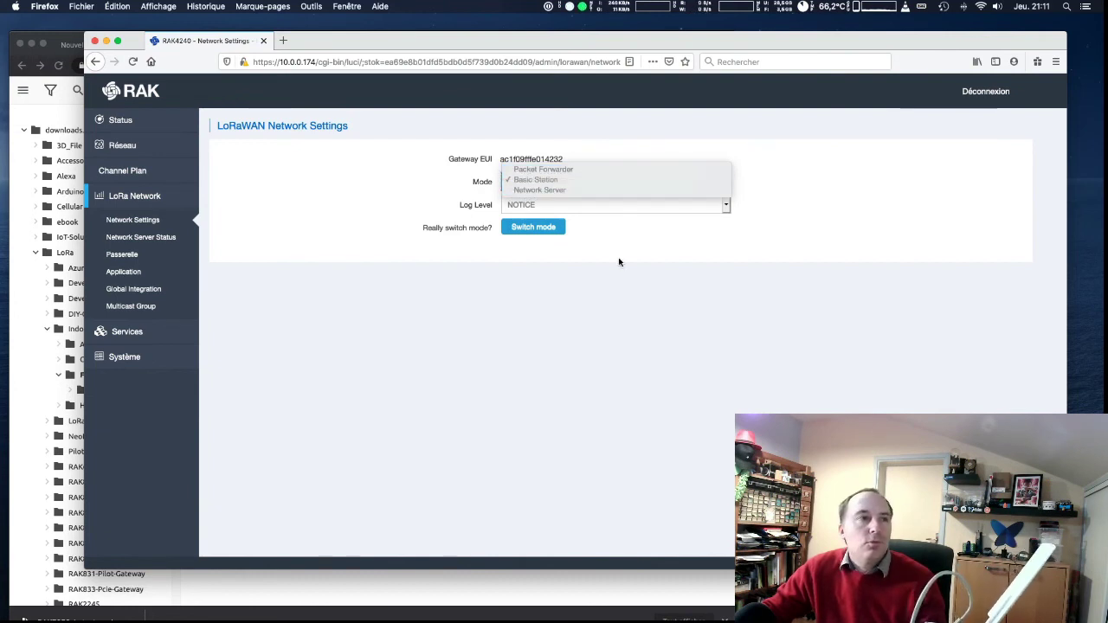
{"action": "left_click", "coordinate": [614, 316]}
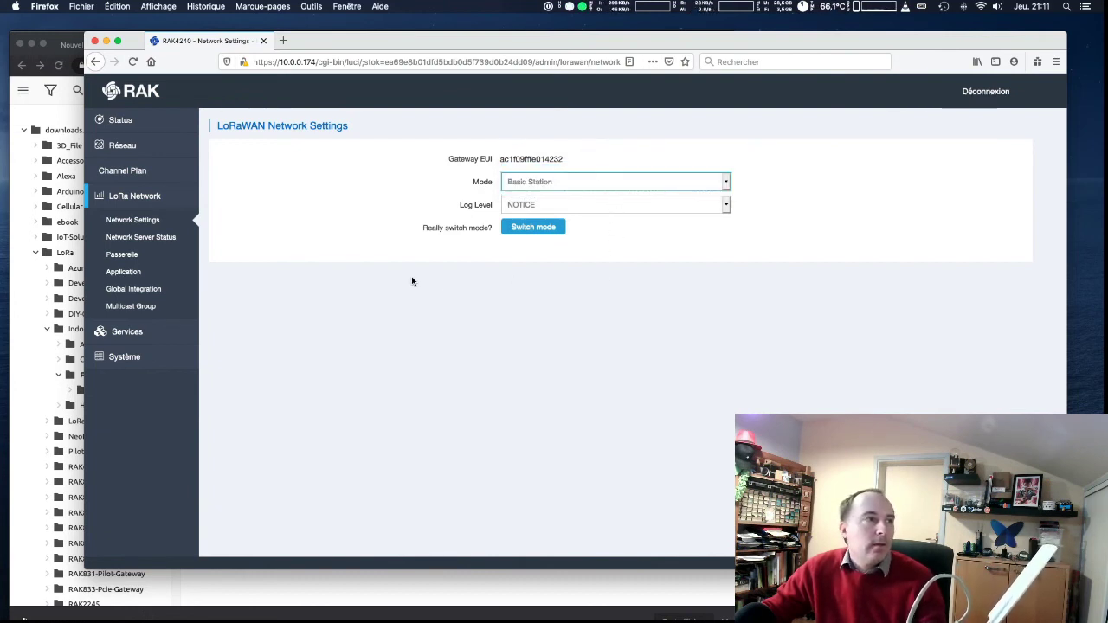
Examine the LoRa Network Server Status page, including its basic information, RSSI, SNR and DataRate distributions, and traffic history.
{"action": "left_click", "coordinate": [142, 238]}
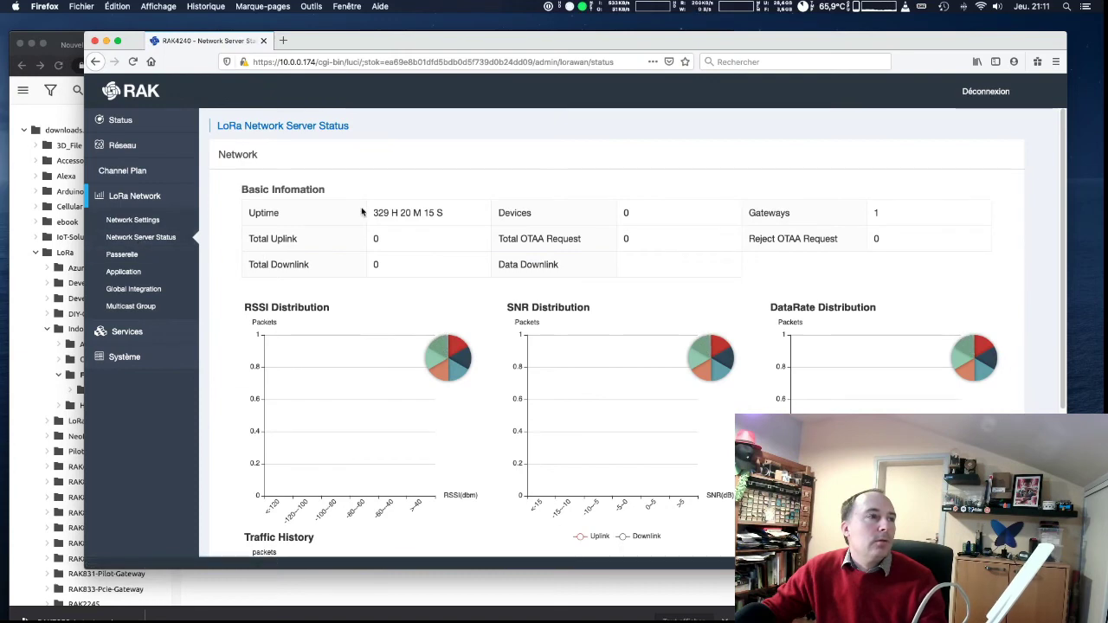
{"action": "scroll", "coordinate": [378, 218], "scroll_direction": "down", "scroll_amount": 4}
{"action": "scroll", "coordinate": [382, 224], "scroll_direction": "down", "scroll_amount": 2}
{"action": "scroll", "coordinate": [383, 223], "scroll_direction": "up", "scroll_amount": 6}
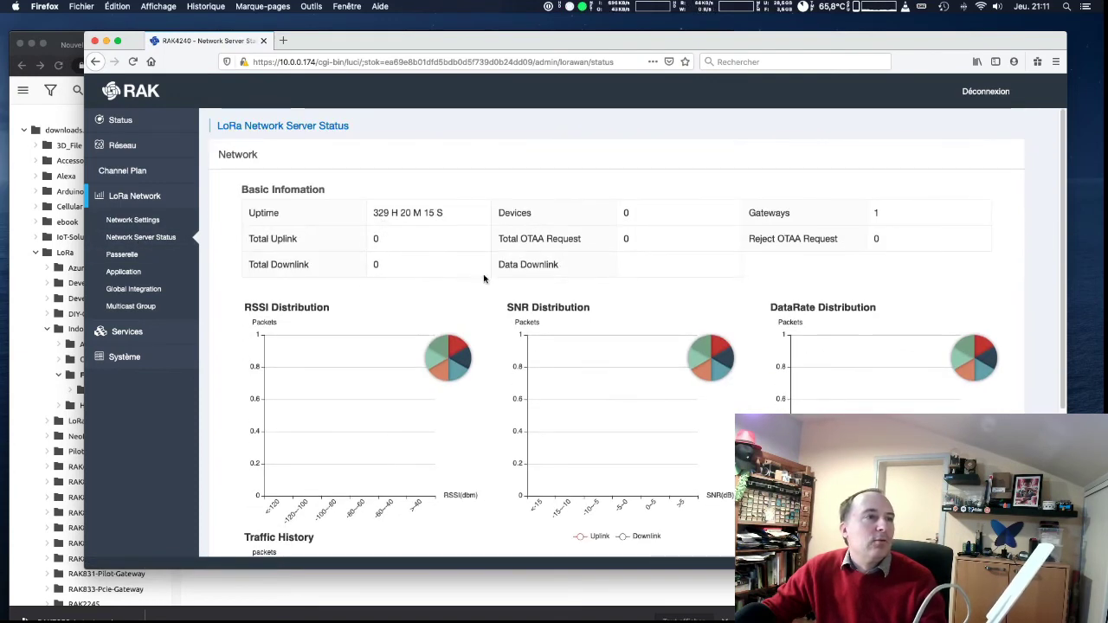
{"action": "scroll", "coordinate": [425, 316], "scroll_direction": "down", "scroll_amount": 1}
{"action": "scroll", "coordinate": [425, 329], "scroll_direction": "up", "scroll_amount": 1}
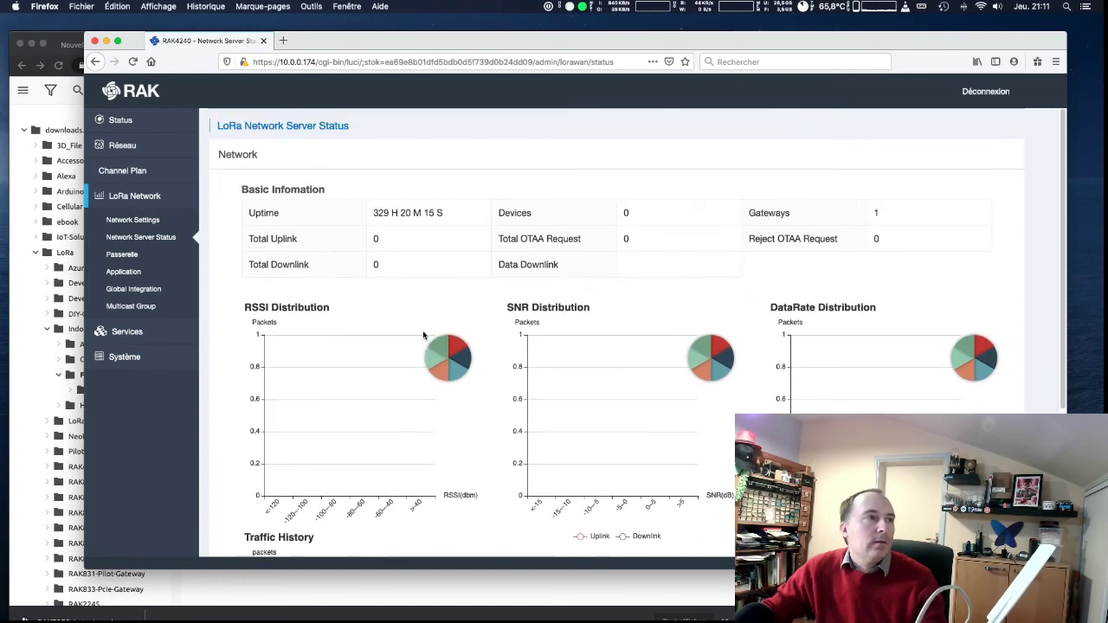
{"action": "scroll", "coordinate": [424, 332], "scroll_direction": "down", "scroll_amount": 1}
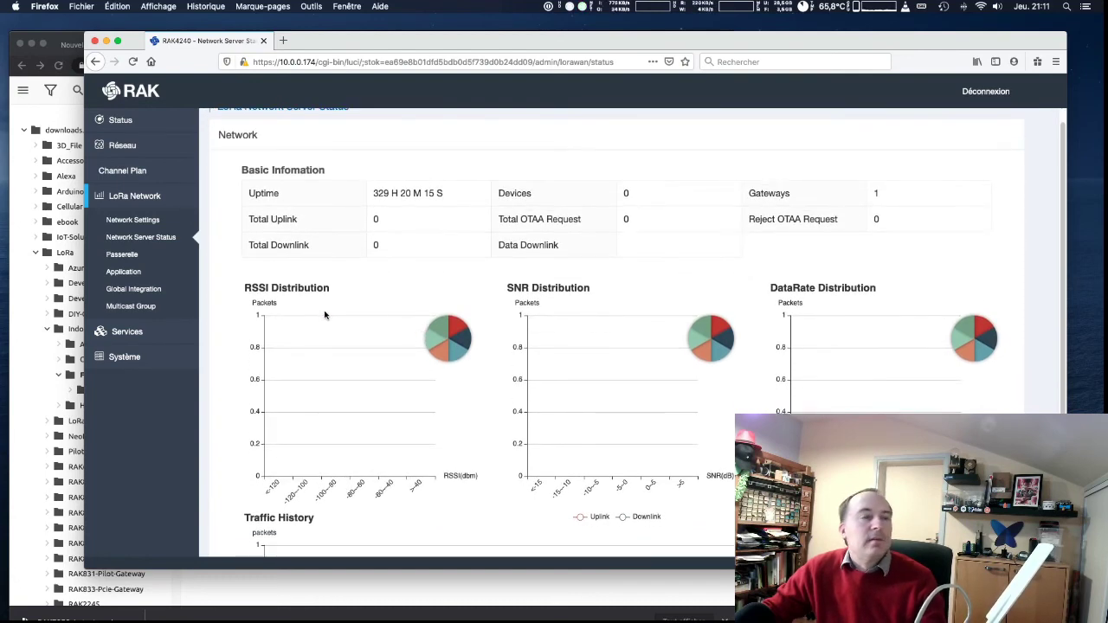
{"action": "scroll", "coordinate": [334, 303], "scroll_direction": "down", "scroll_amount": 10}
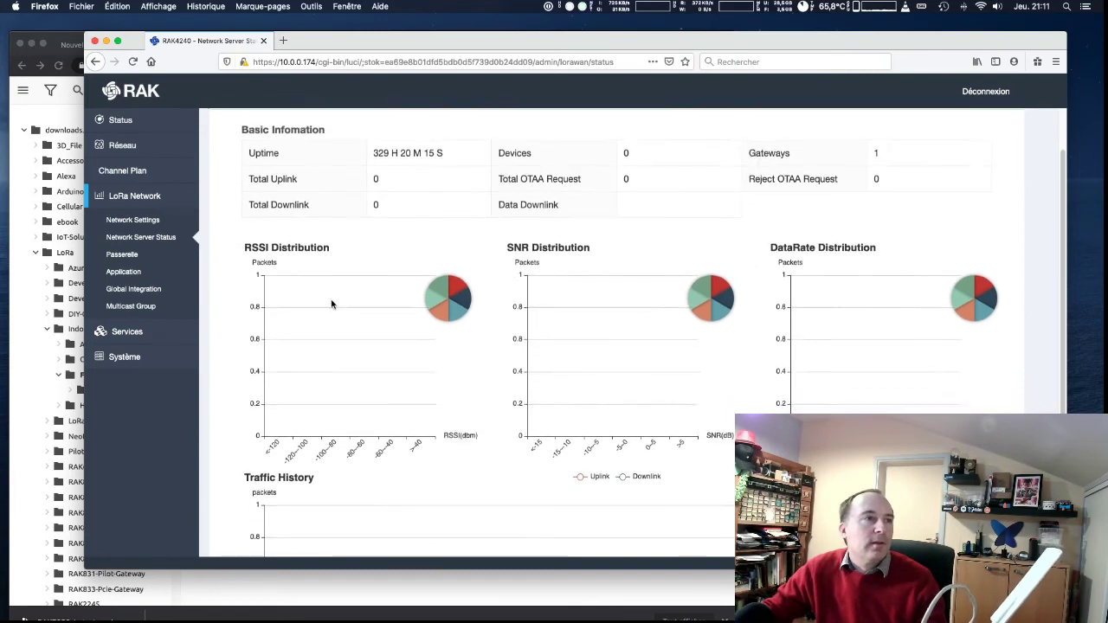
{"action": "scroll", "coordinate": [332, 303], "scroll_direction": "up", "scroll_amount": 10}
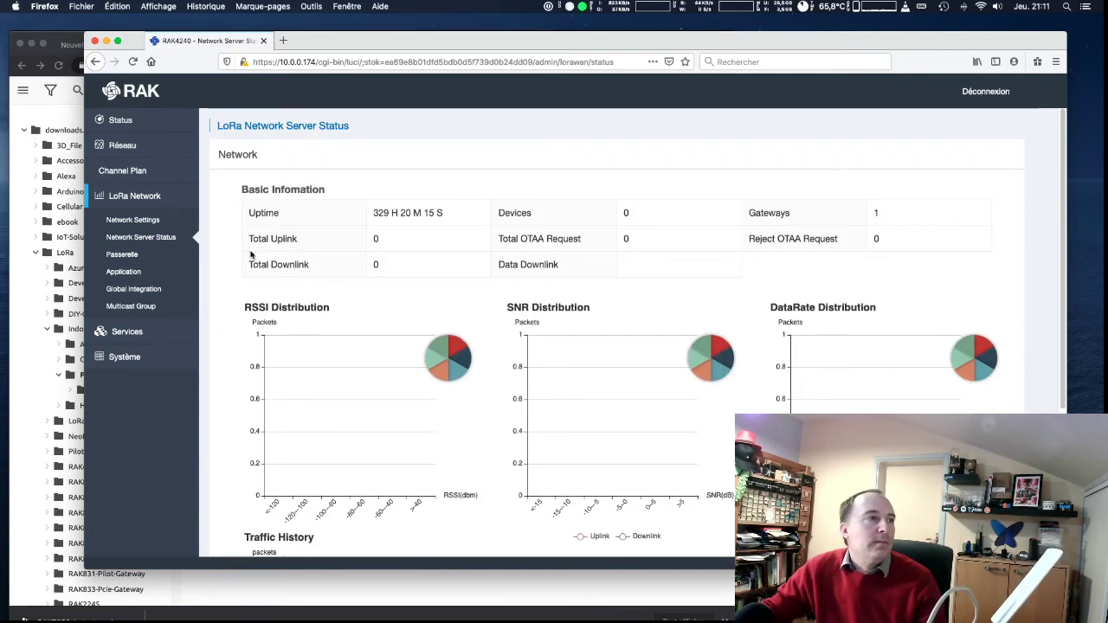
Review the LoRa network server's gateway overview and the general MQTT settings of the Gateway Backend Configuration.
{"action": "left_click", "coordinate": [142, 254]}
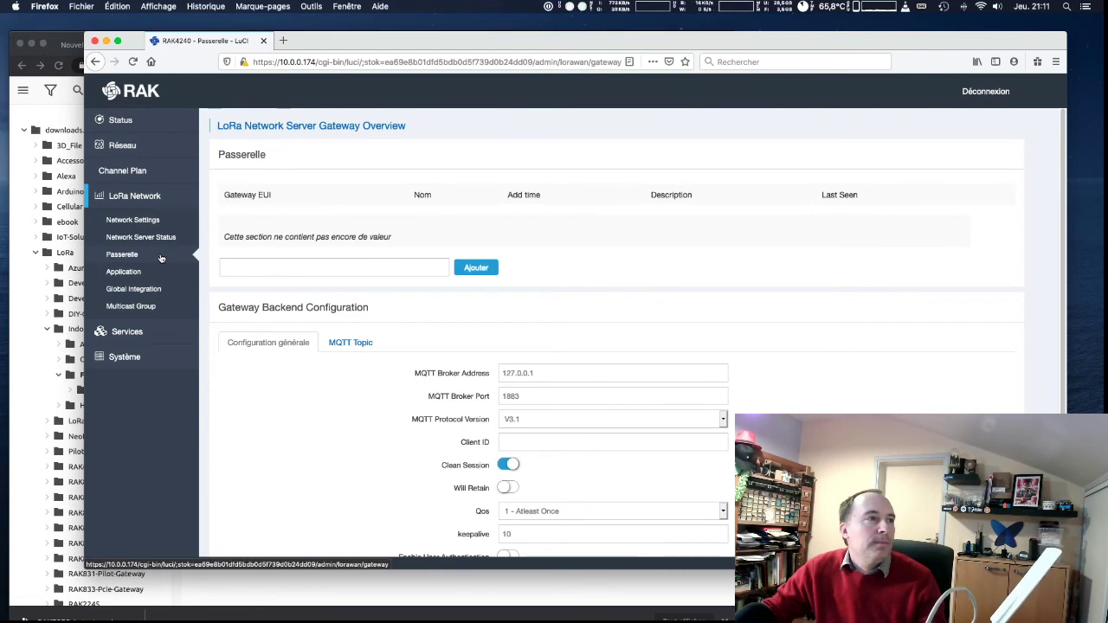
{"action": "scroll", "coordinate": [430, 277], "scroll_direction": "down", "scroll_amount": 2}
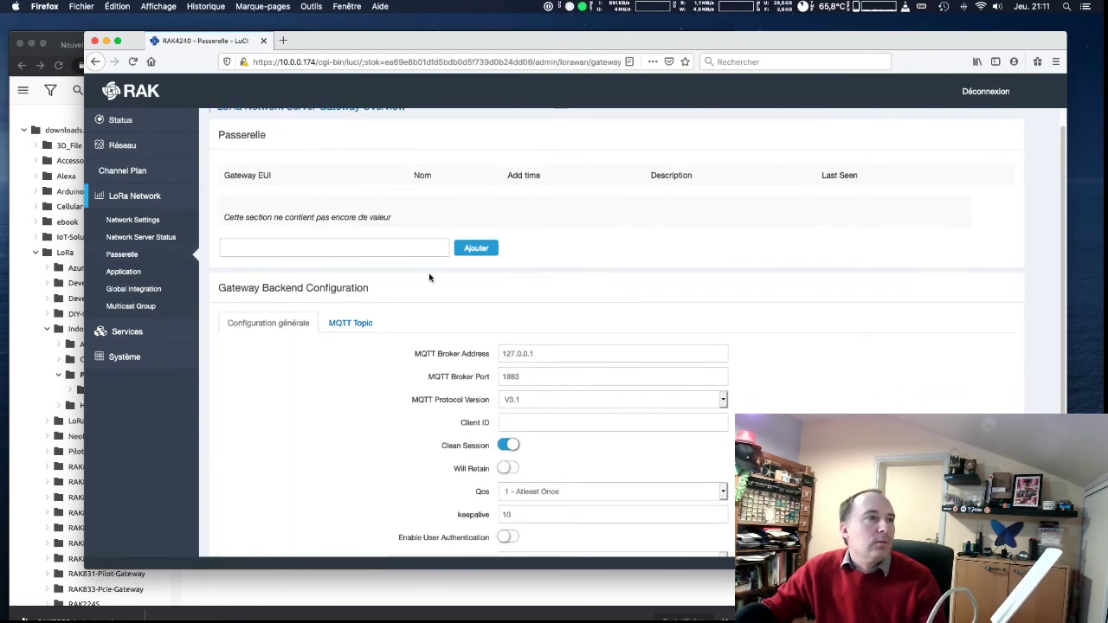
{"action": "scroll", "coordinate": [425, 277], "scroll_direction": "down", "scroll_amount": 2}
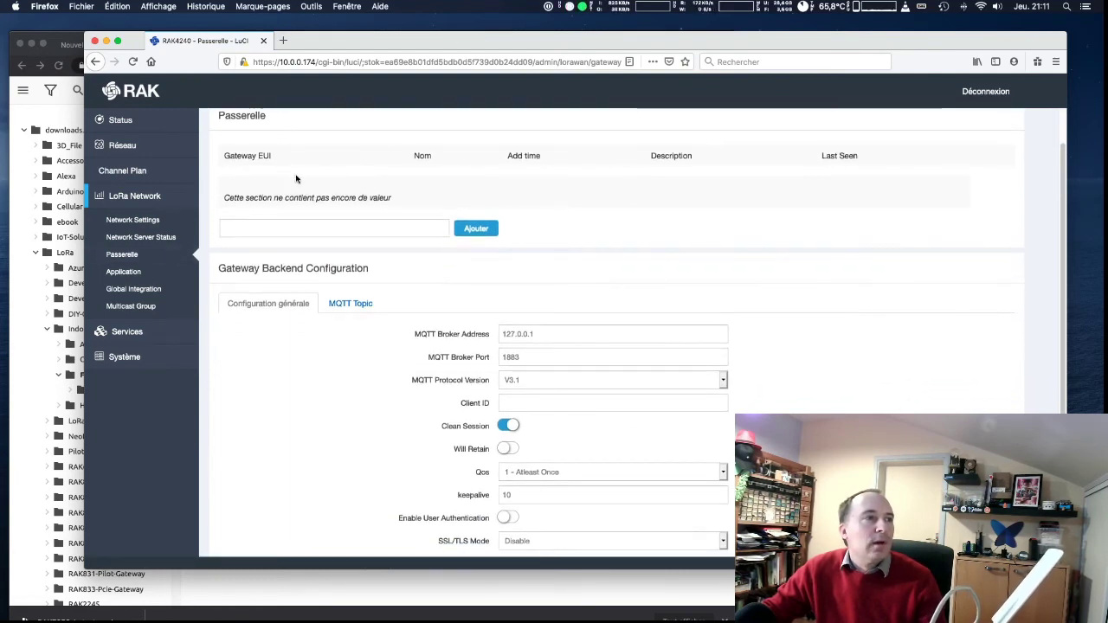
{"action": "scroll", "coordinate": [319, 212], "scroll_direction": "up", "scroll_amount": 4}
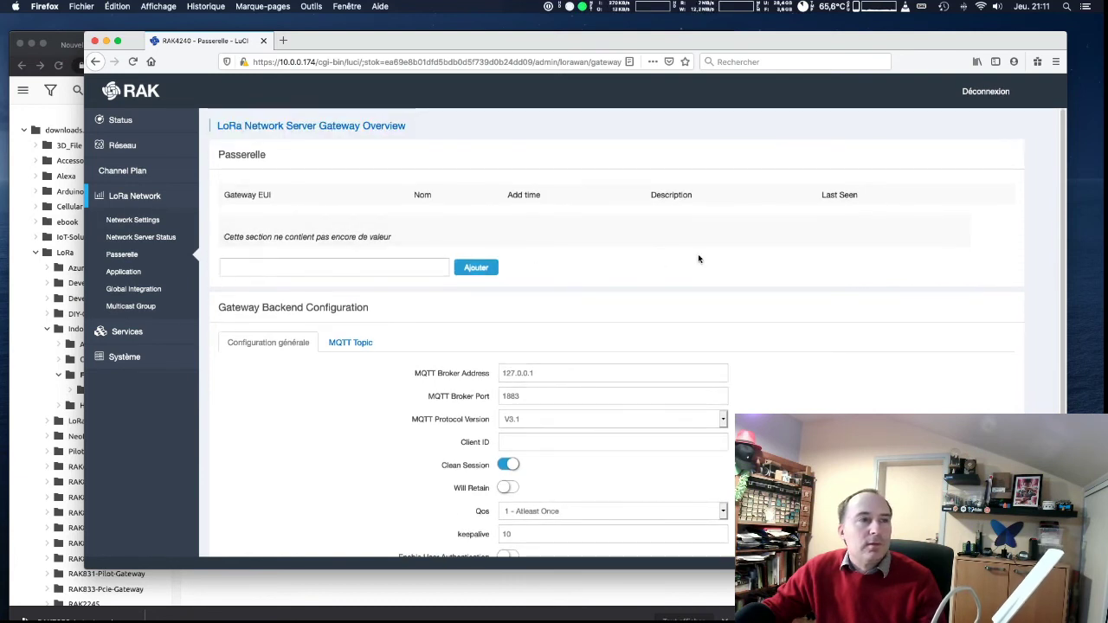
{"action": "scroll", "coordinate": [397, 279], "scroll_direction": "down", "scroll_amount": 5}
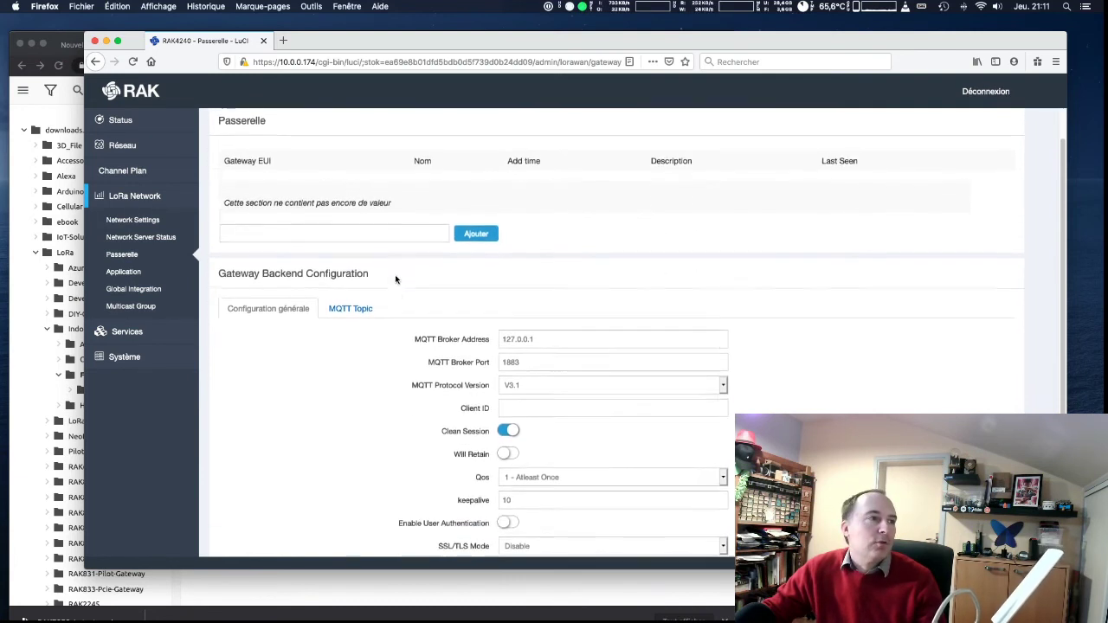
{"action": "scroll", "coordinate": [398, 278], "scroll_direction": "down", "scroll_amount": 4}
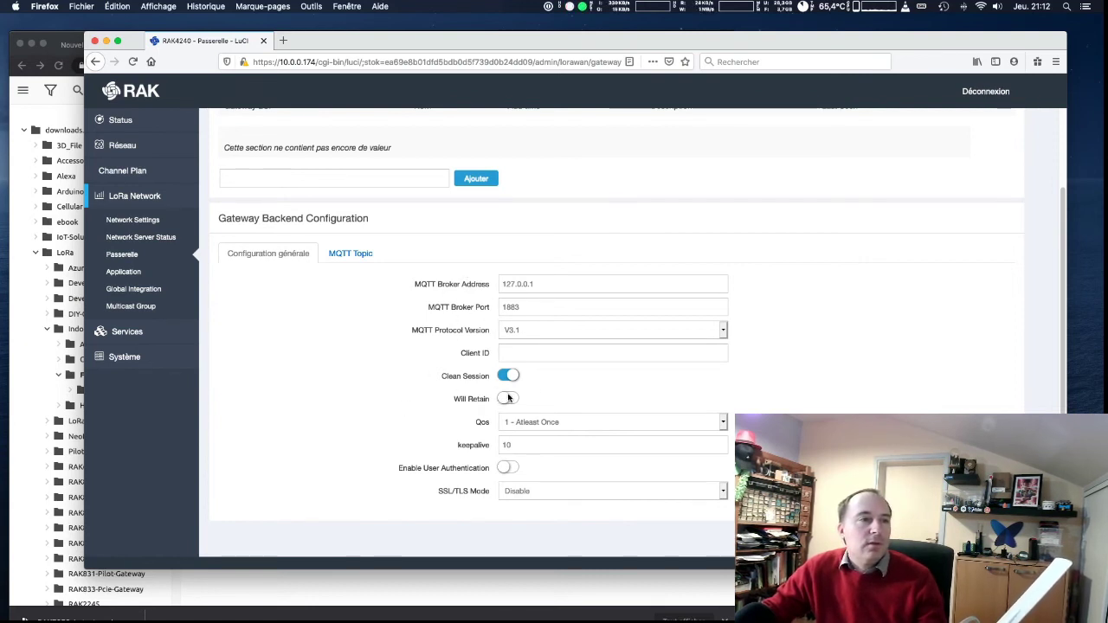
Review the MQTT topics of the Gateway Backend Configuration and the LoRa Network Server Application Overview.
{"action": "left_click", "coordinate": [362, 253]}
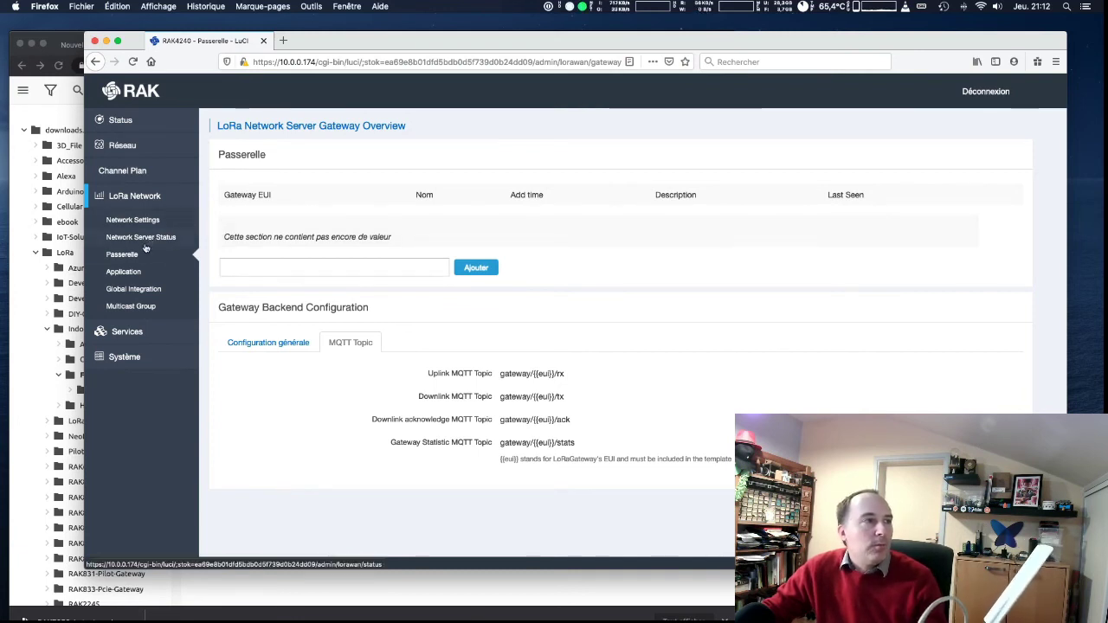
{"action": "left_click", "coordinate": [119, 271]}
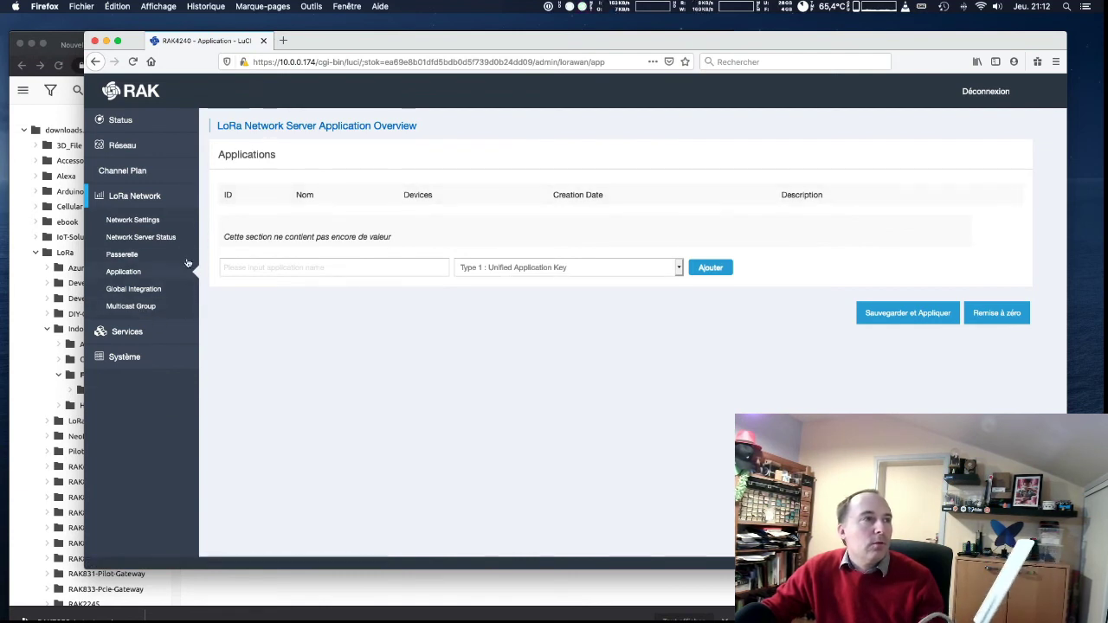
Examine the global Application Server Integration settings, including the integration modes and MQTT topics, and view the Multicast Group Overview.
{"action": "left_click", "coordinate": [122, 289]}
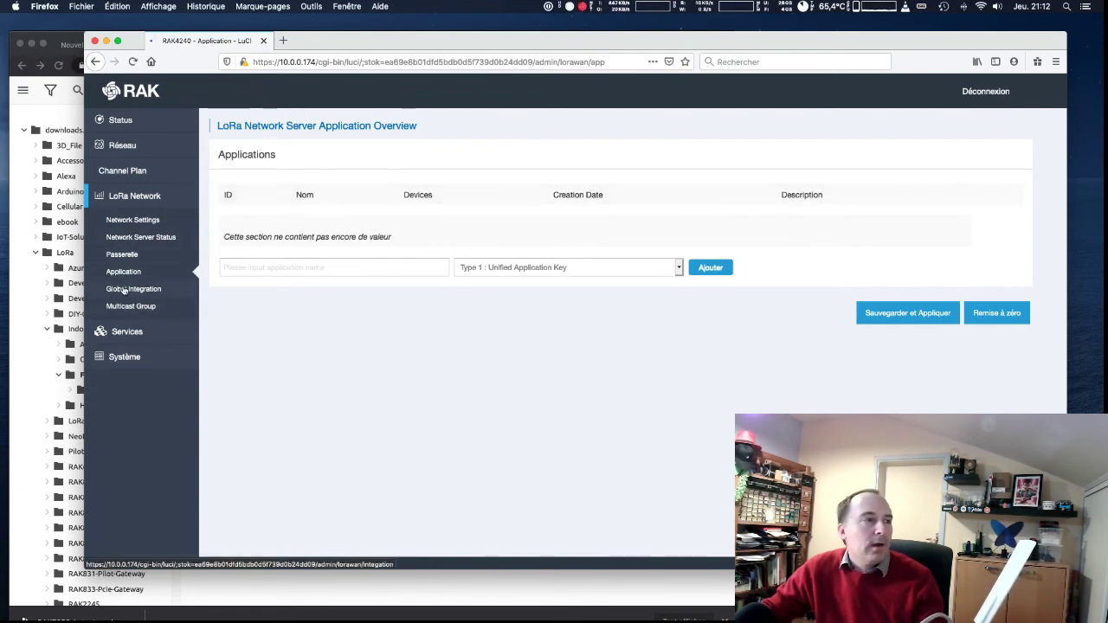
{"action": "scroll", "coordinate": [801, 185], "scroll_direction": "down", "scroll_amount": 3}
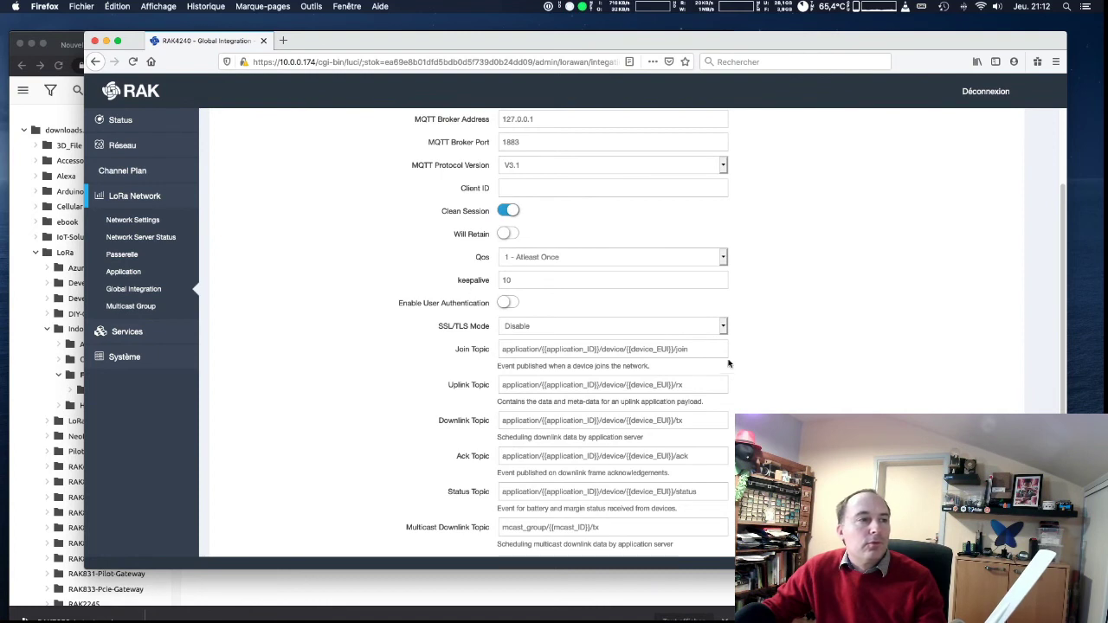
{"action": "scroll", "coordinate": [746, 360], "scroll_direction": "up", "scroll_amount": 2}
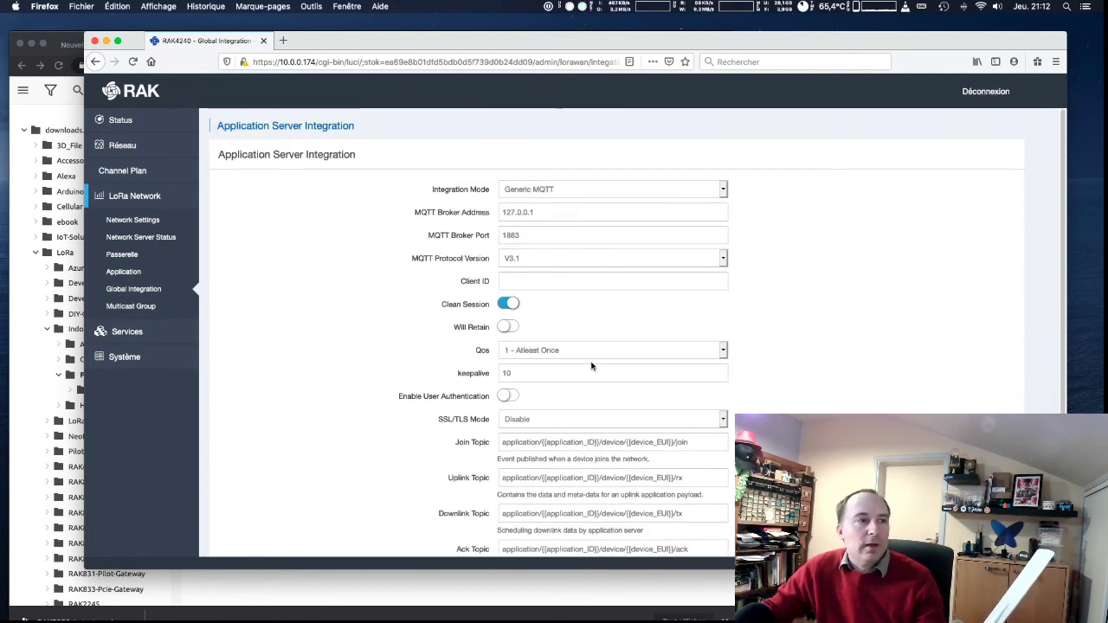
{"action": "scroll", "coordinate": [793, 325], "scroll_direction": "down", "scroll_amount": 2}
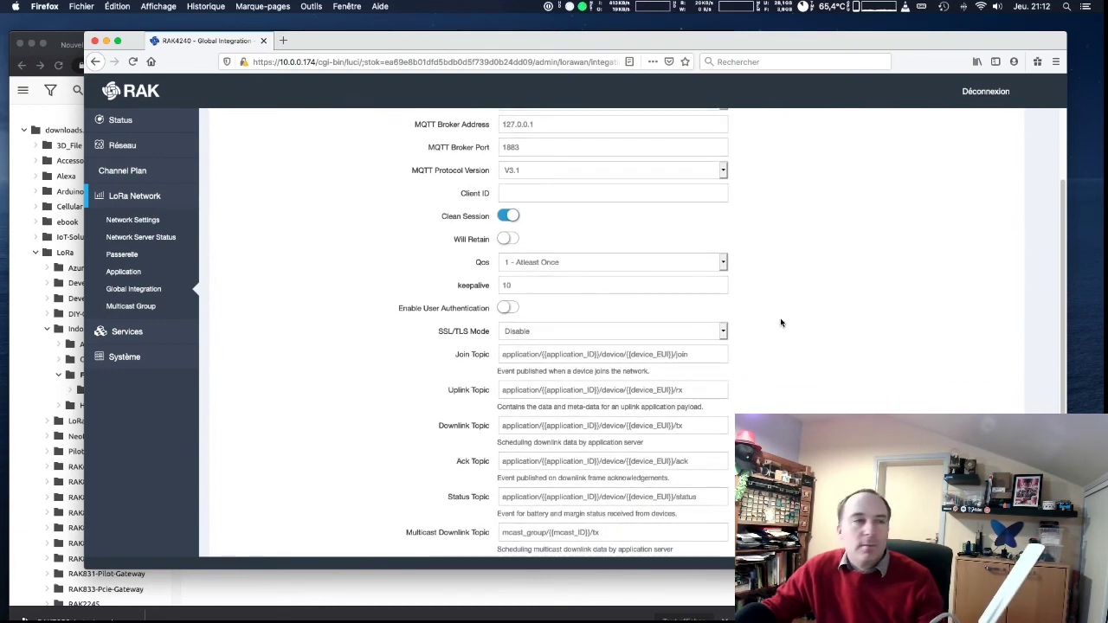
{"action": "scroll", "coordinate": [716, 257], "scroll_direction": "up", "scroll_amount": 2}
{"action": "left_click", "coordinate": [727, 191]}
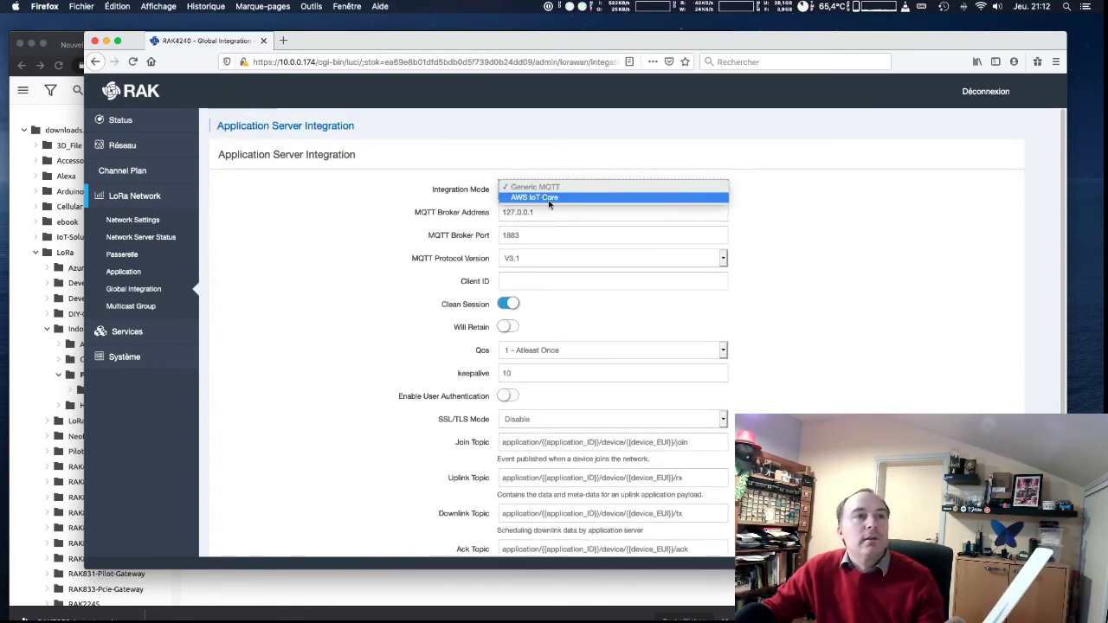
{"action": "left_click", "coordinate": [833, 199]}
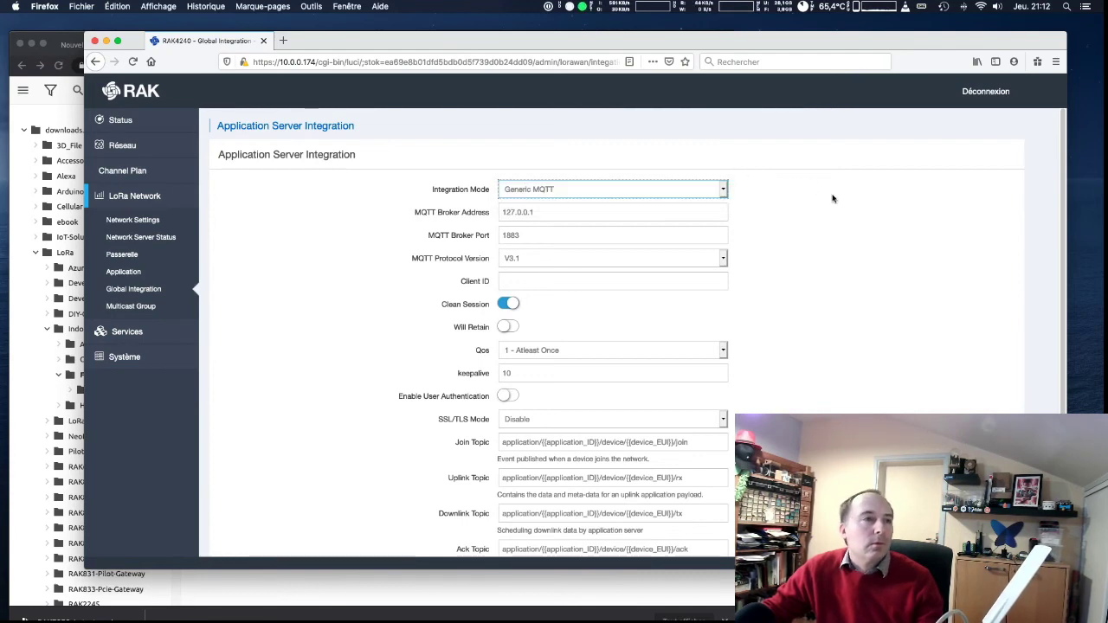
{"action": "scroll", "coordinate": [783, 332], "scroll_direction": "down", "scroll_amount": 3}
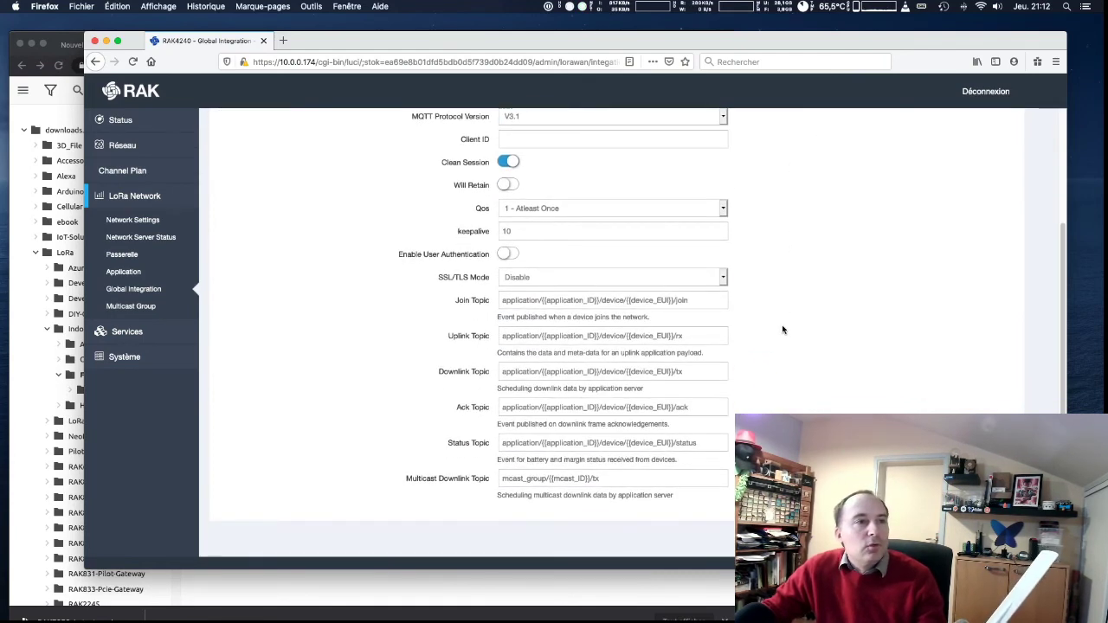
{"action": "scroll", "coordinate": [784, 330], "scroll_direction": "up", "scroll_amount": 3}
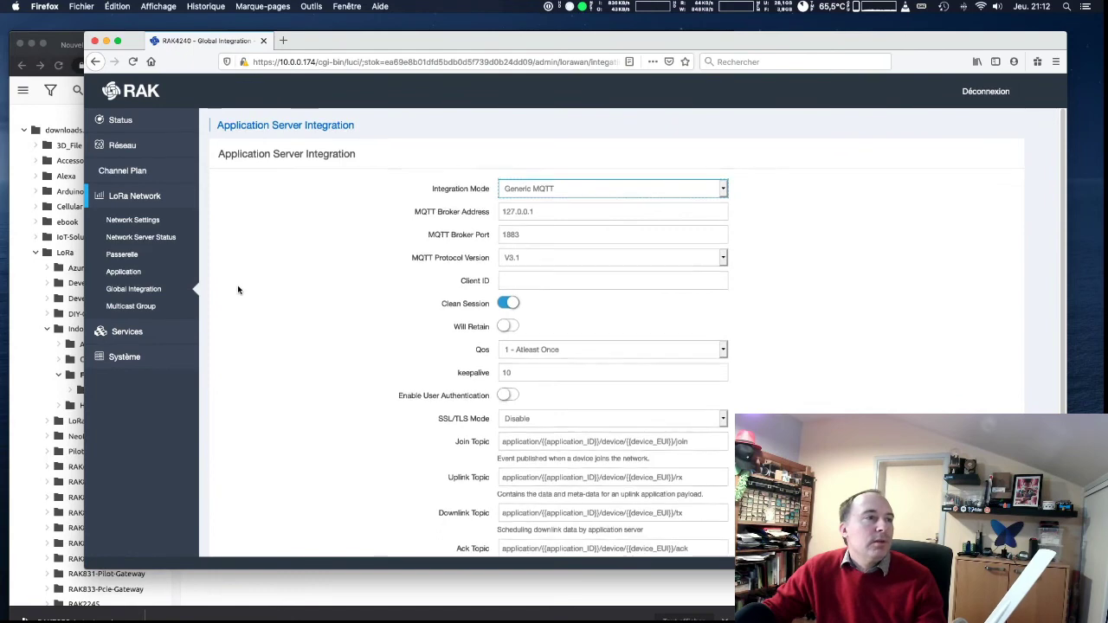
{"action": "scroll", "coordinate": [238, 290], "scroll_direction": "down", "scroll_amount": 1}
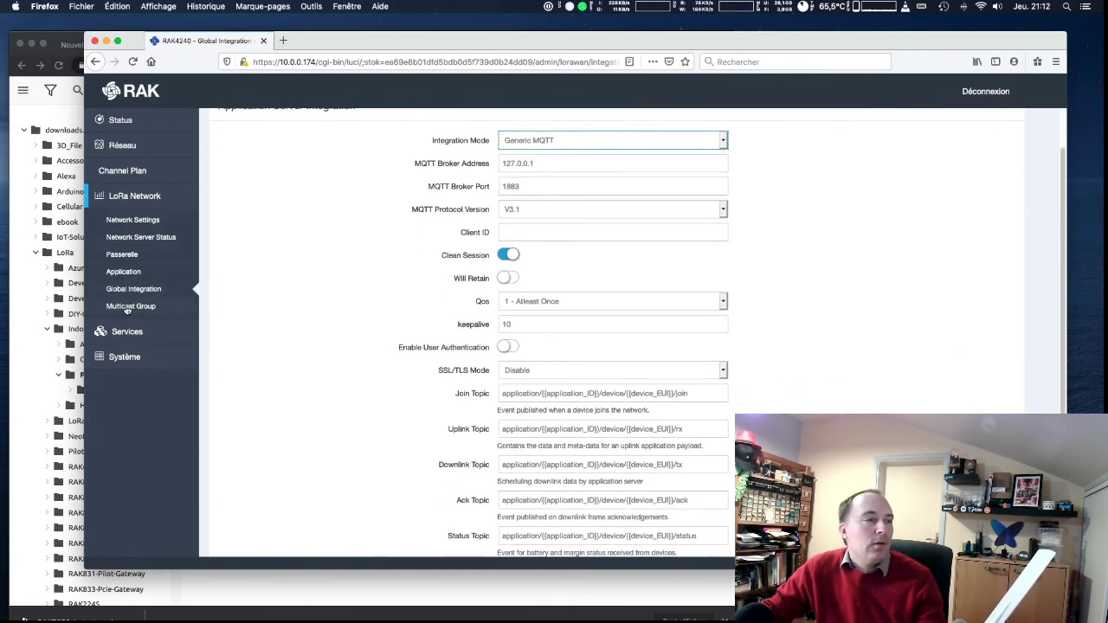
{"action": "left_click", "coordinate": [130, 306]}
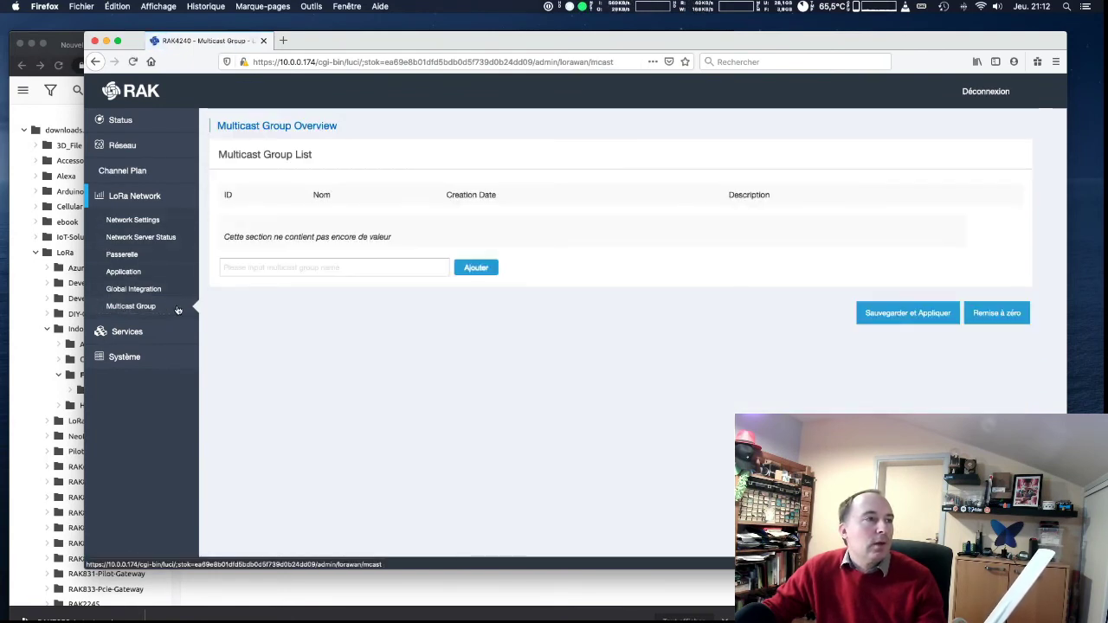
Inspect the myddns_ipv4 Dynamic DNS details and available DDNS service providers without changing them, and view the OpenVPN Tunnels page.
{"action": "left_click", "coordinate": [126, 333]}
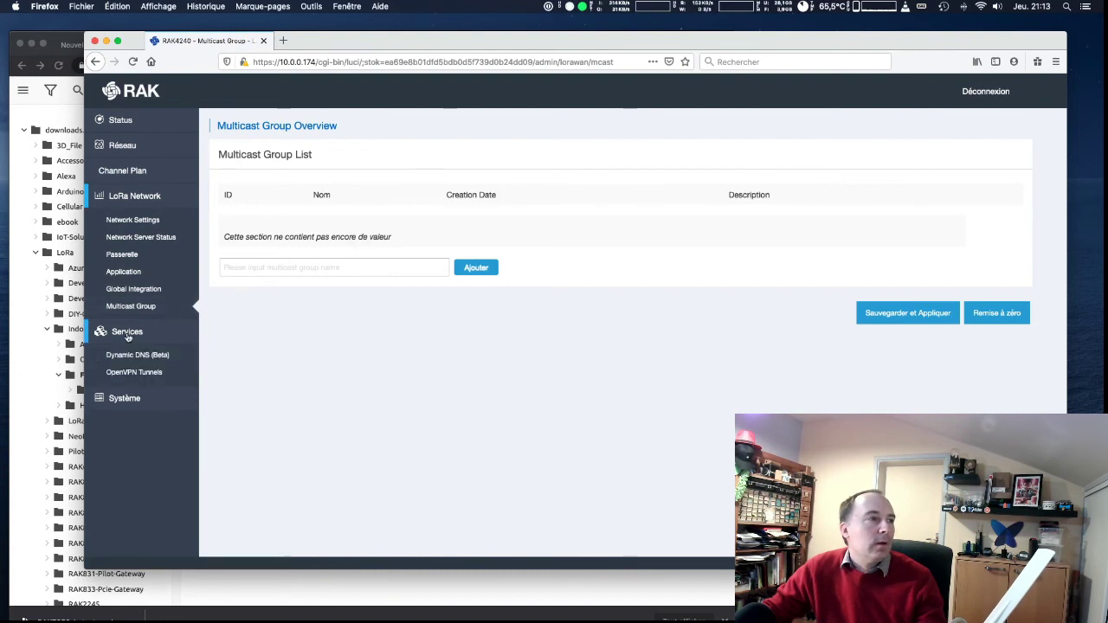
{"action": "left_click", "coordinate": [130, 330]}
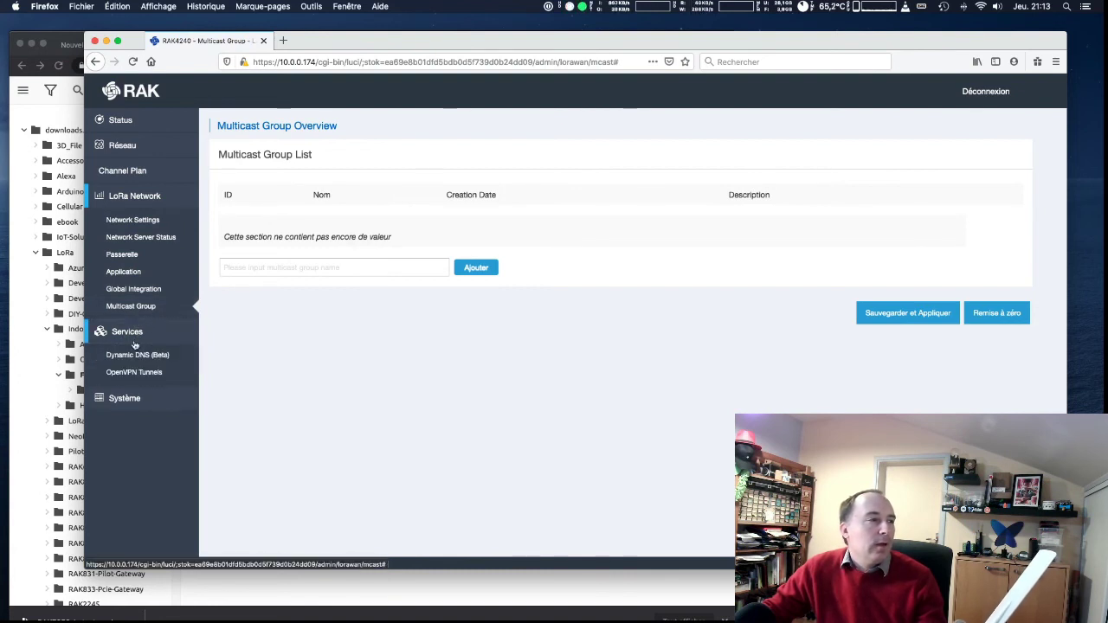
{"action": "left_click", "coordinate": [132, 349]}
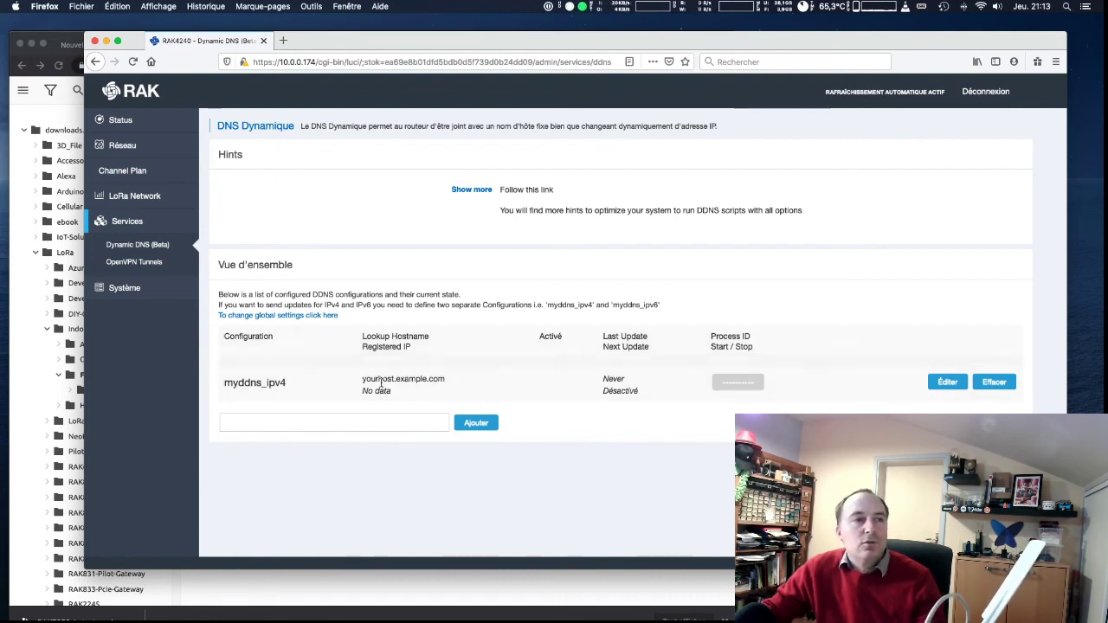
{"action": "left_click", "coordinate": [940, 385]}
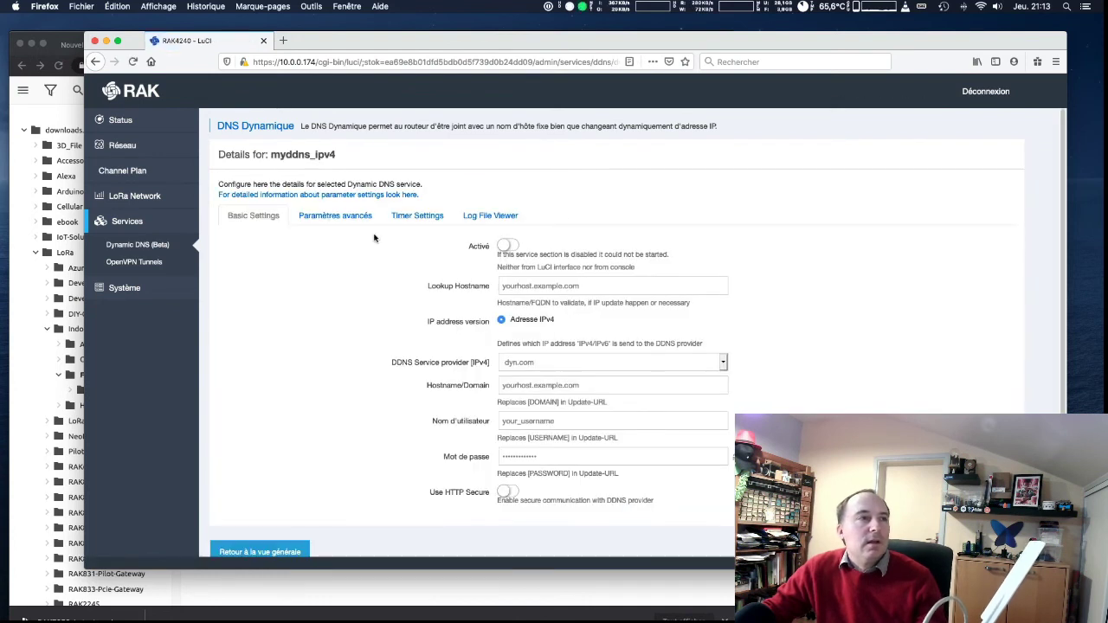
{"action": "left_click", "coordinate": [587, 362]}
{"action": "scroll", "coordinate": [618, 324], "scroll_direction": "down", "scroll_amount": 10}
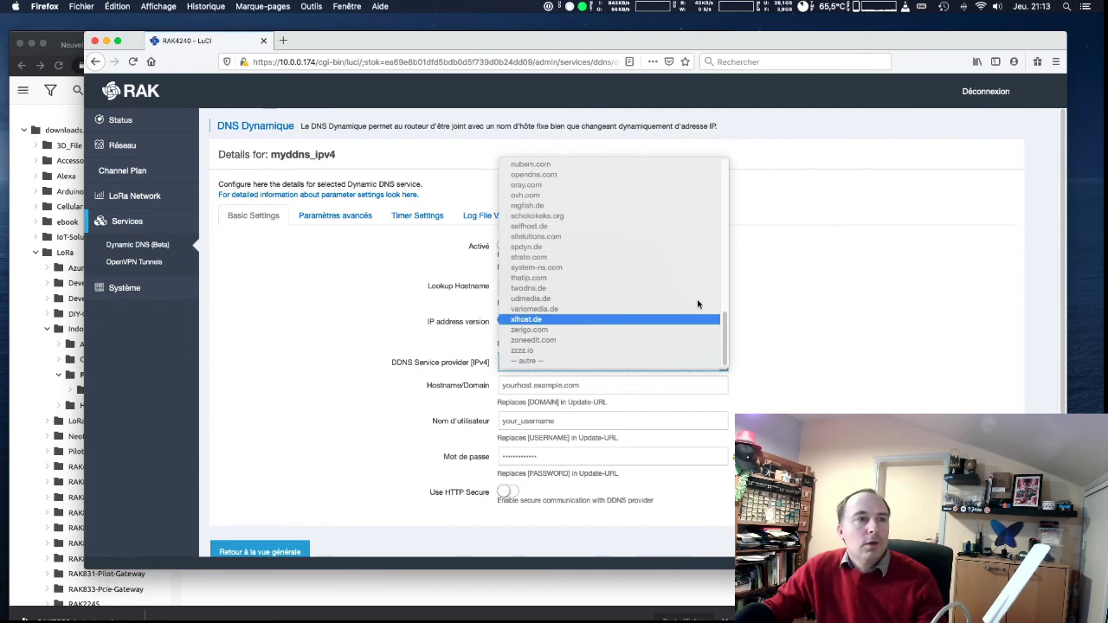
{"action": "key", "text": "Escape"}
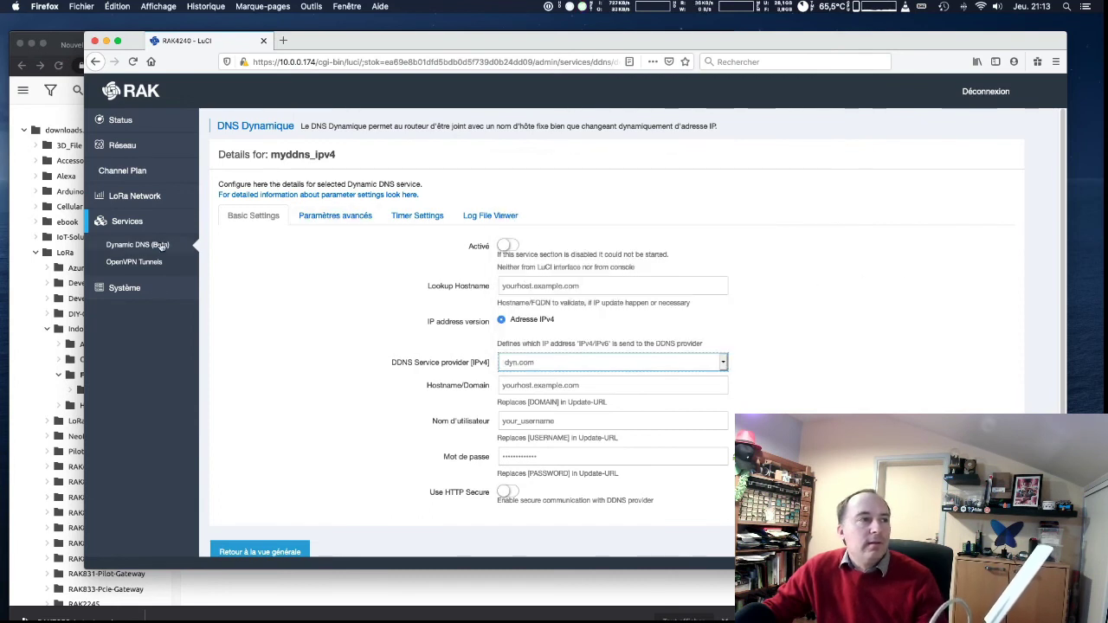
{"action": "left_click", "coordinate": [130, 261]}
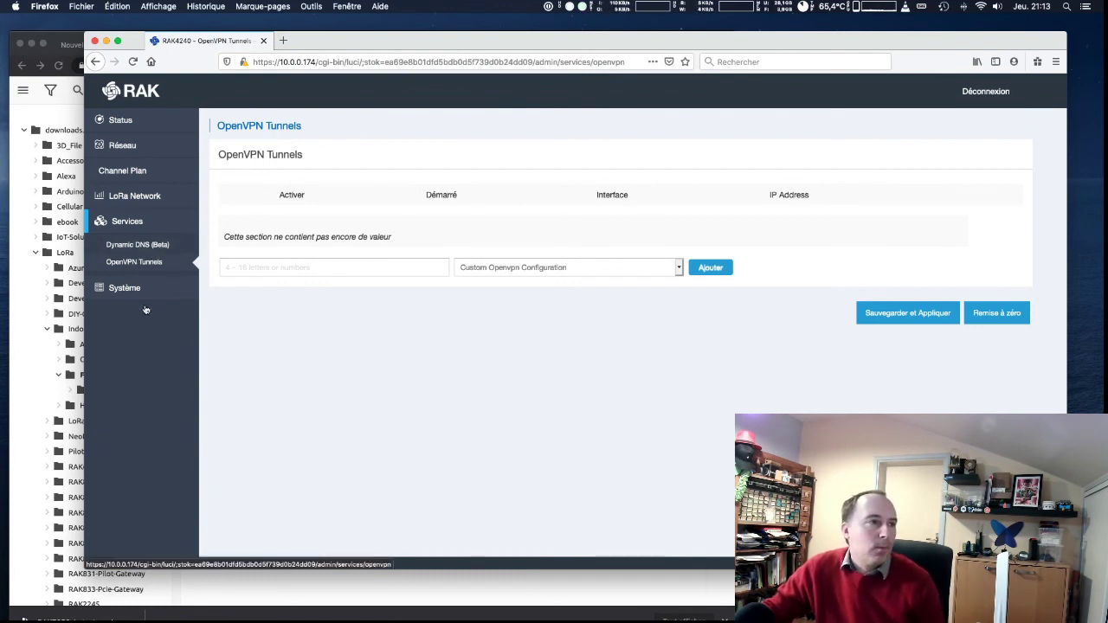
Review the system pages, from general properties and administrator password through license and firmware update to reboot.
{"action": "left_click", "coordinate": [124, 289]}
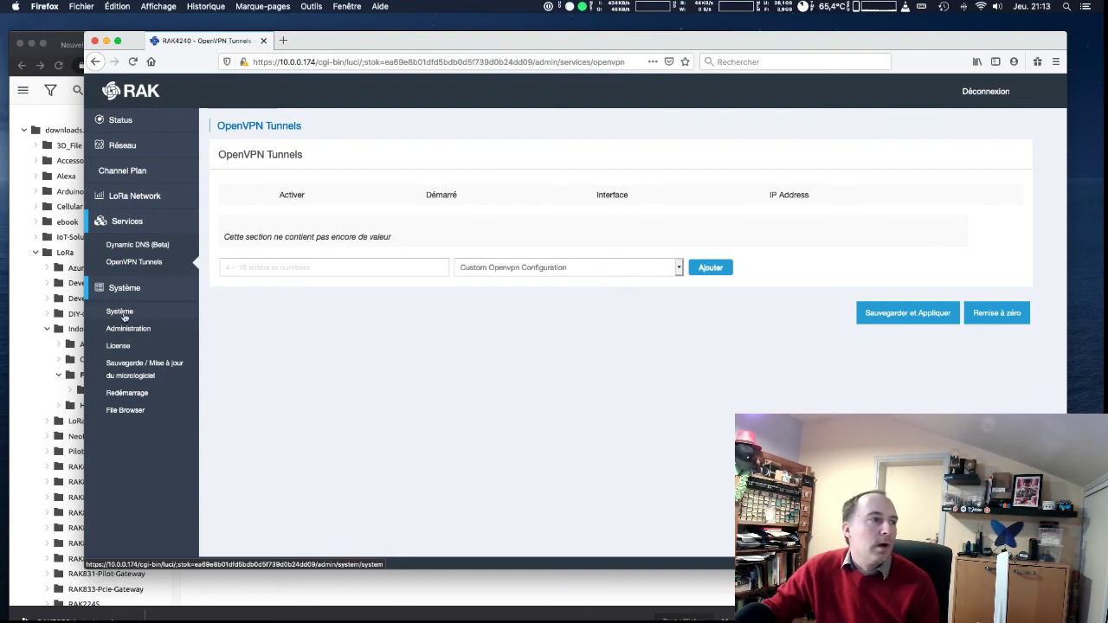
{"action": "left_click", "coordinate": [124, 313]}
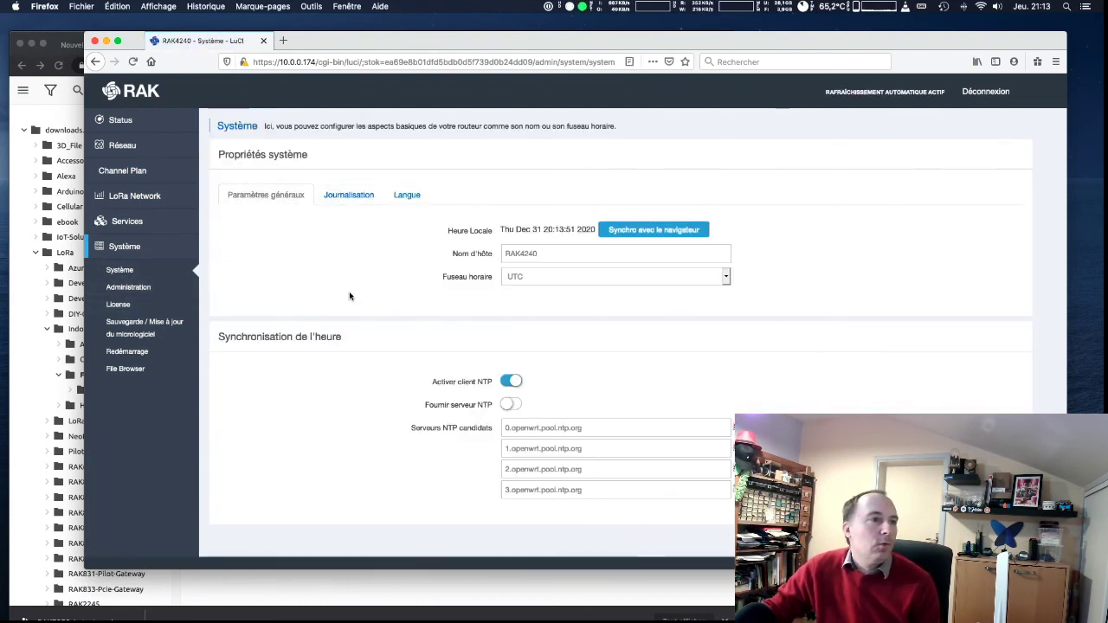
{"action": "left_click", "coordinate": [128, 287]}
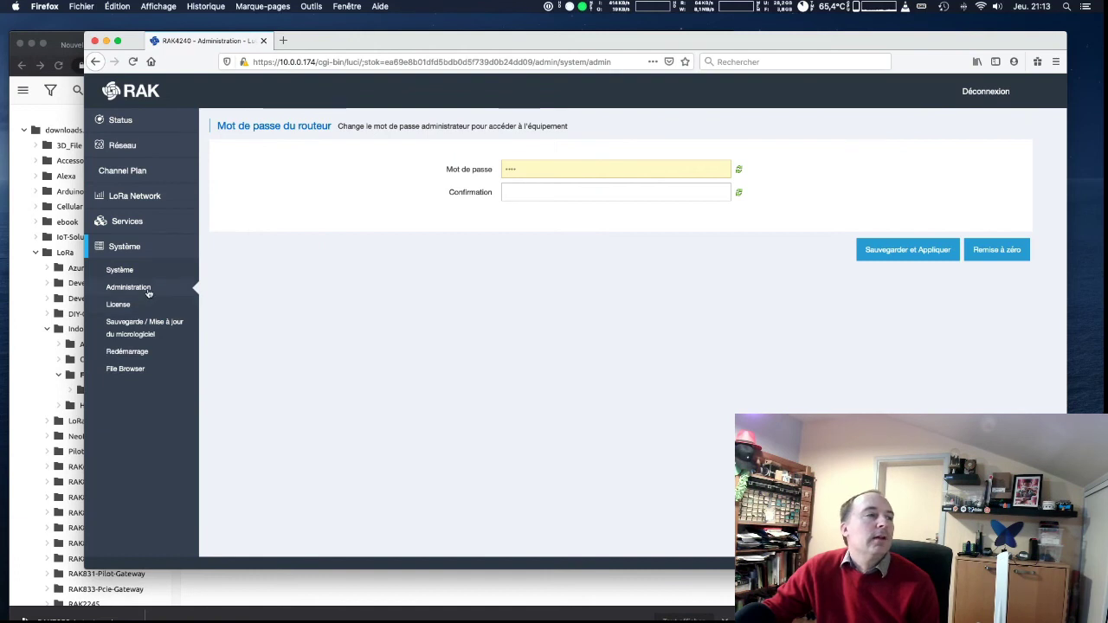
{"action": "left_click", "coordinate": [128, 304]}
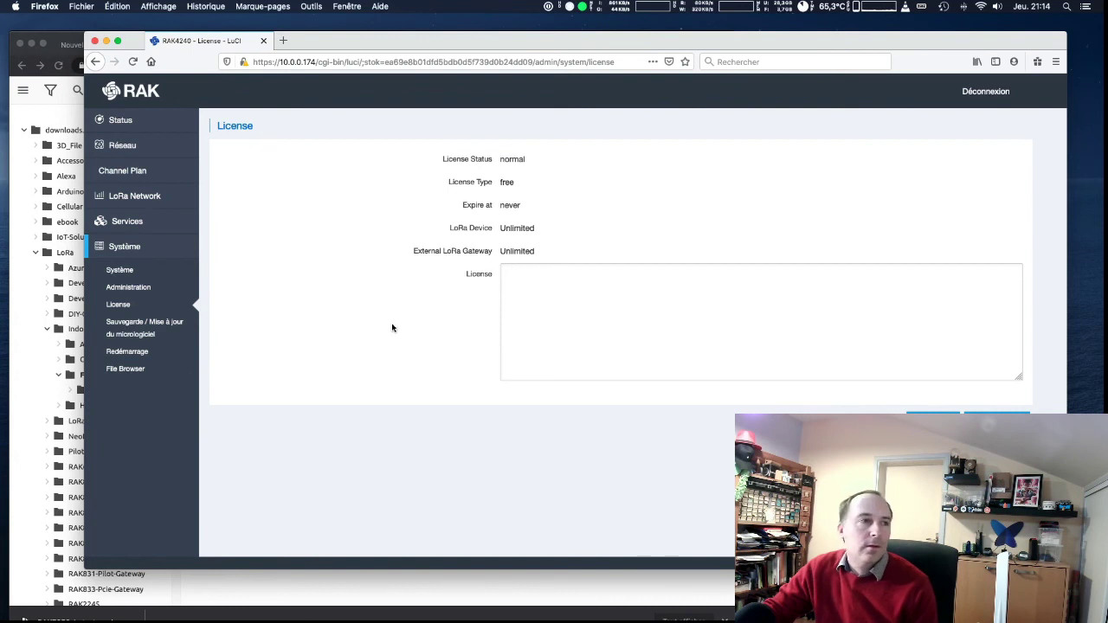
{"action": "left_click", "coordinate": [126, 326]}
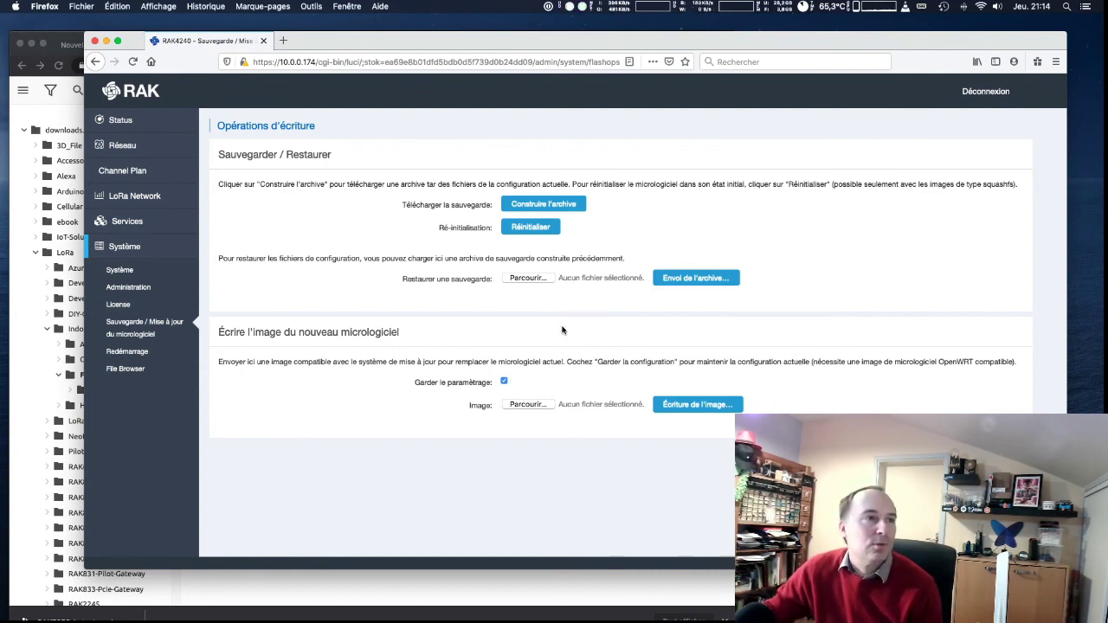
{"action": "left_click", "coordinate": [126, 353]}
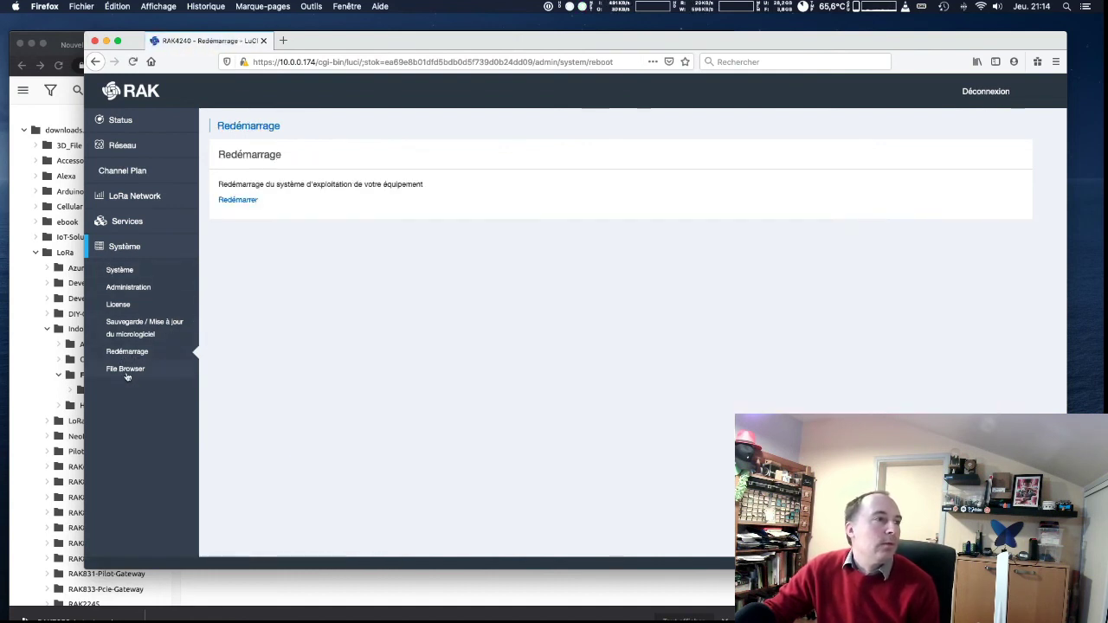
Browse the gateway's files to the packet_forwarder folder inside mmcblk0p1.
{"action": "left_click", "coordinate": [126, 371]}
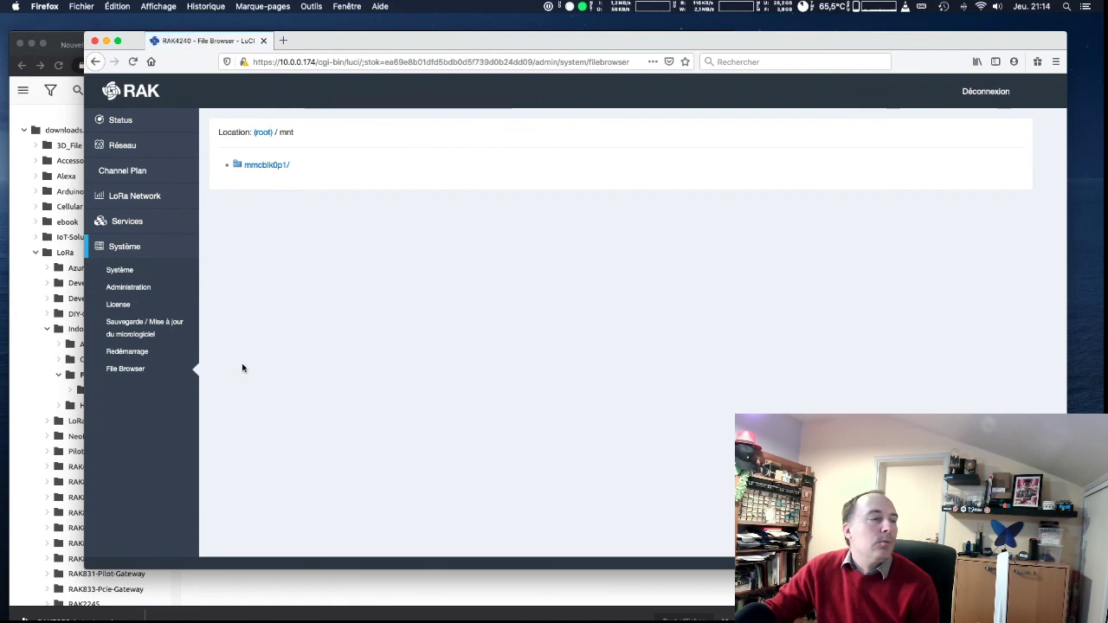
{"action": "left_click", "coordinate": [258, 166]}
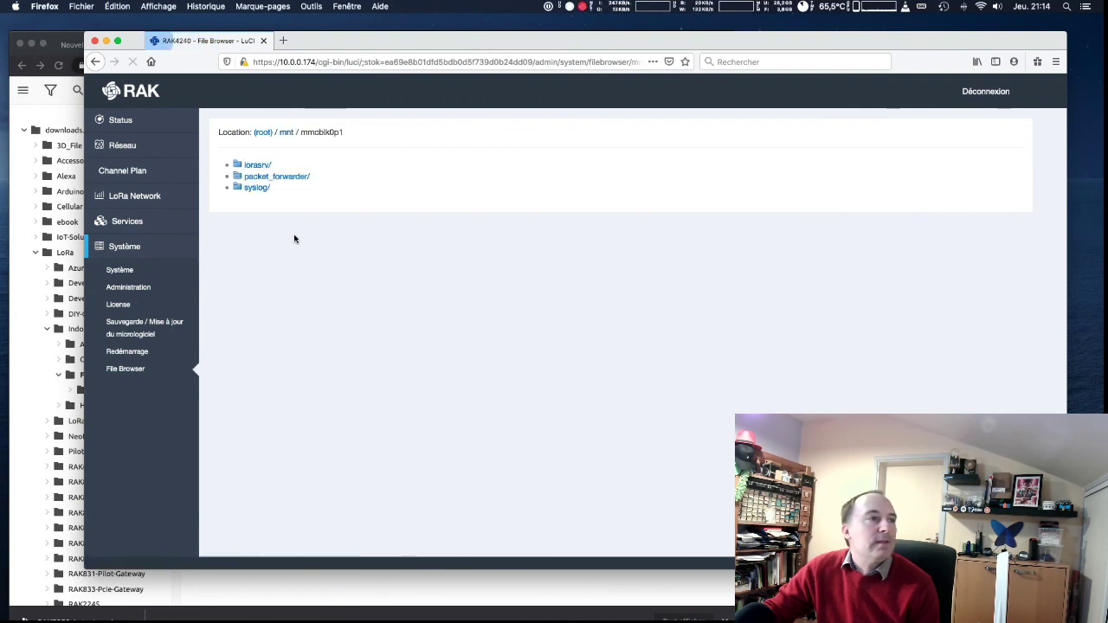
{"action": "left_click", "coordinate": [255, 178]}
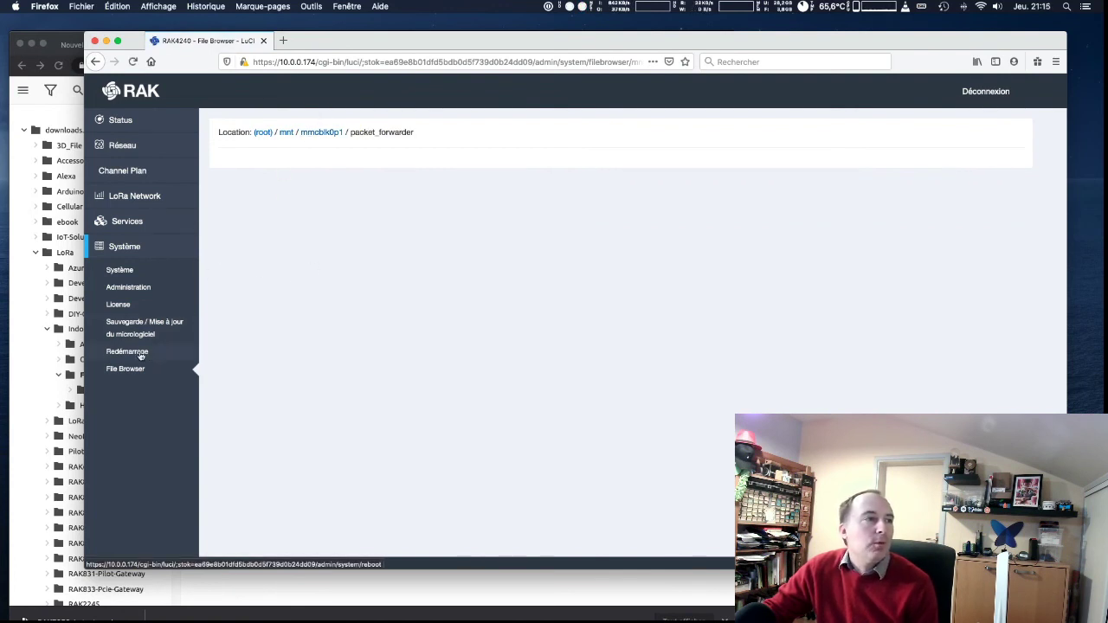
Preview the file selection for a new firmware image on the backup and firmware update page, without choosing a file.
{"action": "left_click", "coordinate": [122, 334]}
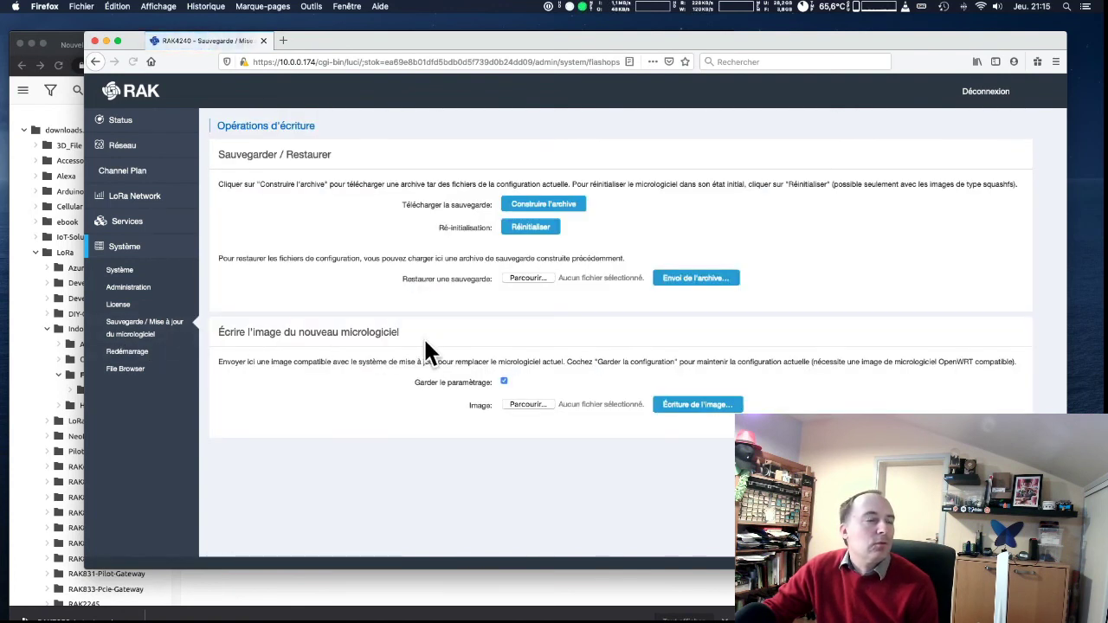
{"action": "left_click", "coordinate": [524, 405]}
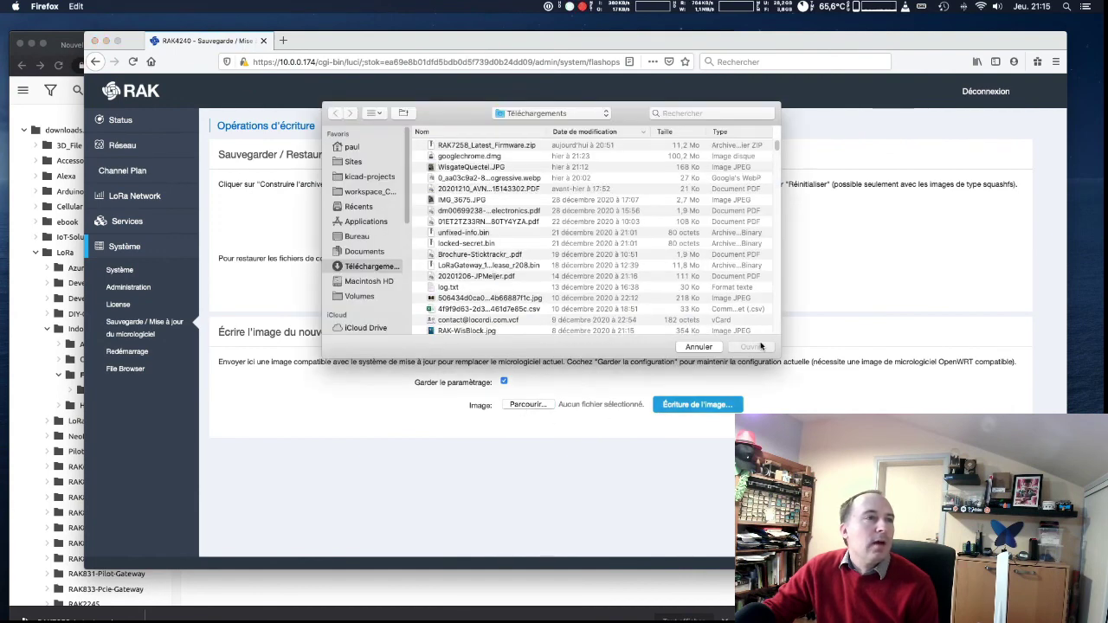
{"action": "left_click", "coordinate": [699, 346]}
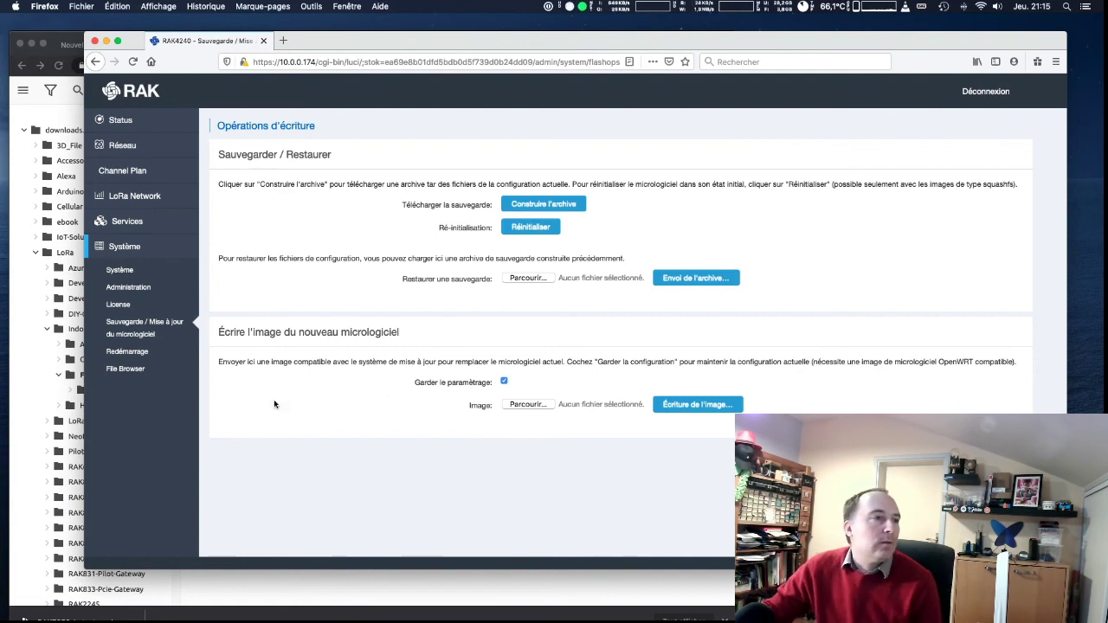
Reveal the gateway's Status pages.
{"action": "left_click", "coordinate": [124, 119]}
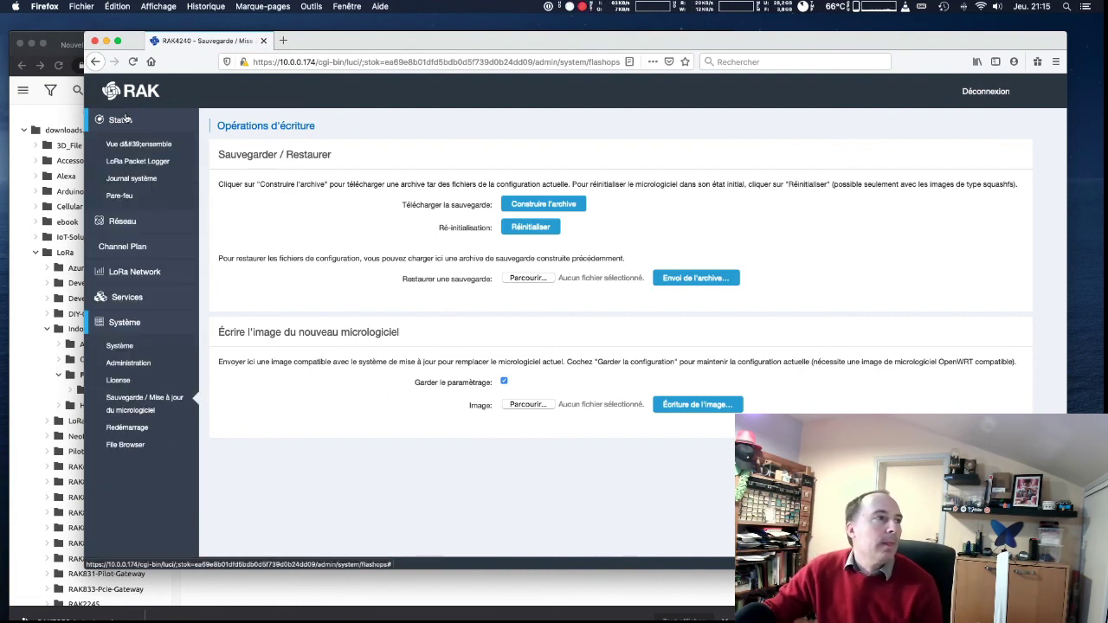